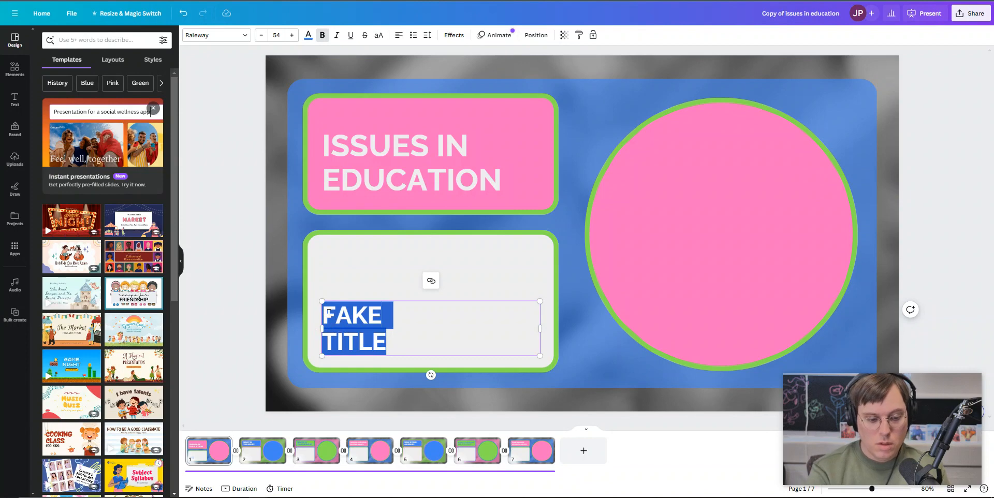
Step: Replace the page 1 placeholder title with "THIS TITLE IS SO FAKE BECAUSE I WANT IT THAT WAY" and fit it inside the white box
{"action": "type", "text": "THIS"}
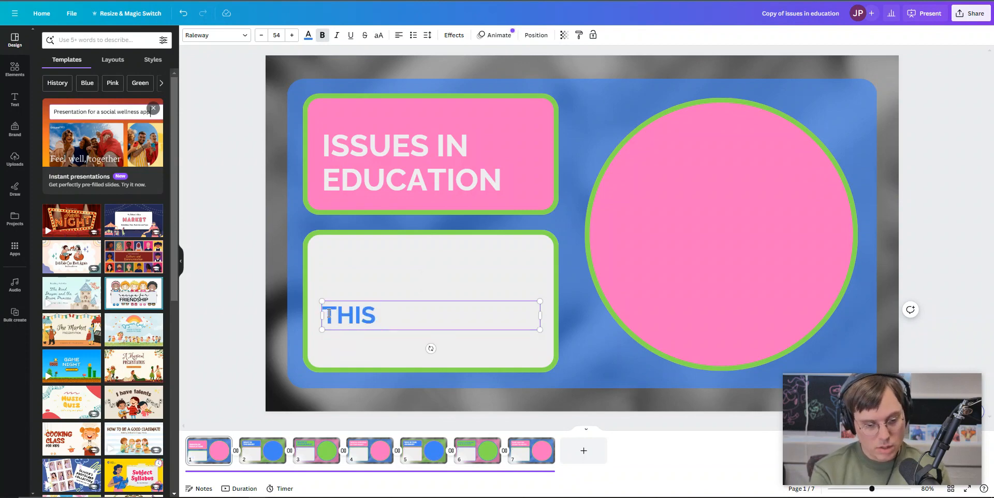
{"action": "type", "text": " TITLE IS SO FAKE "}
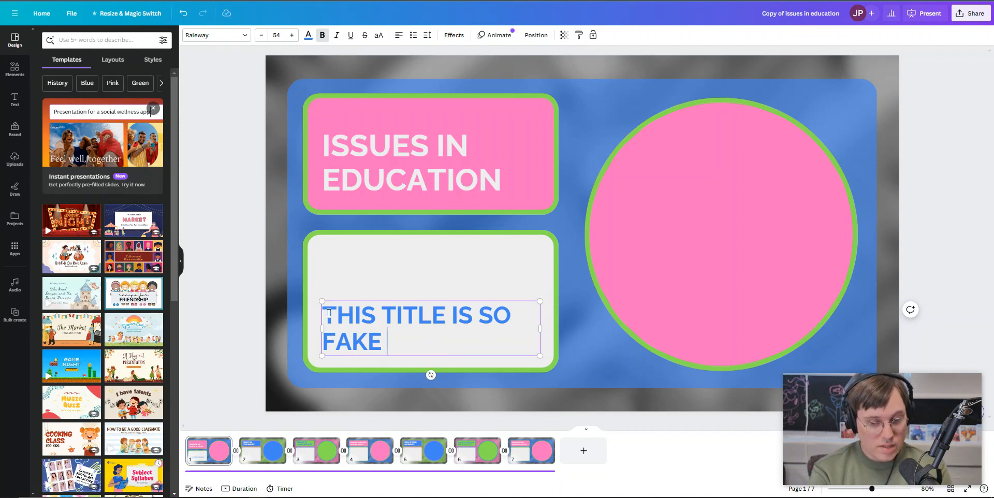
{"action": "type", "text": "BE"}
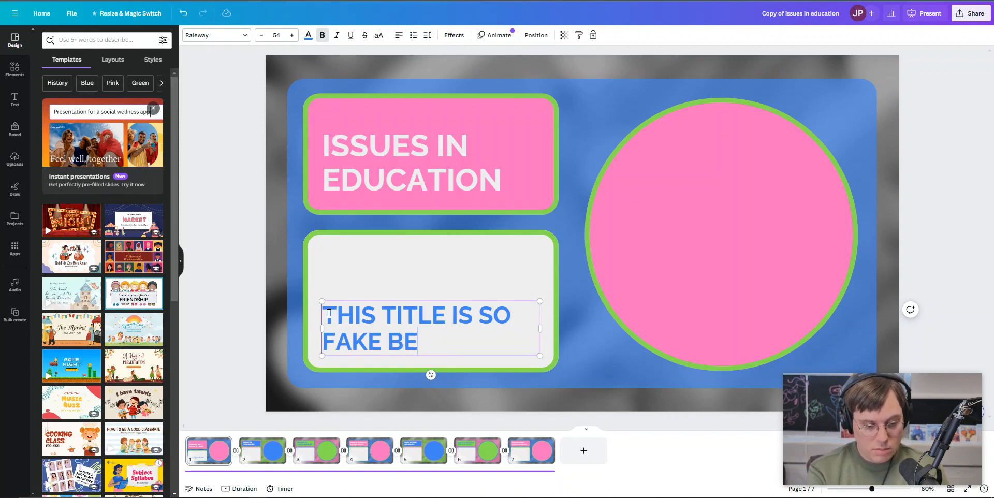
{"action": "type", "text": "CAUSE I"}
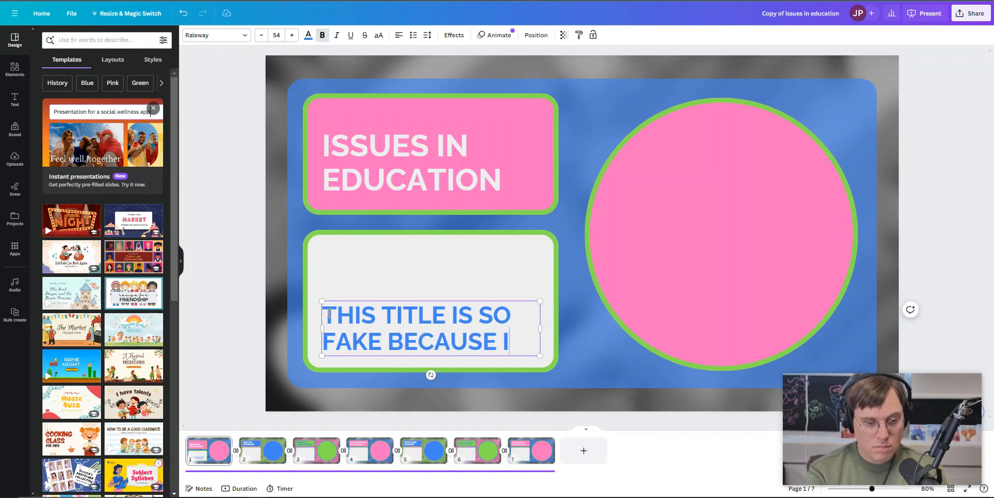
{"action": "type", "text": " WANT IT THAT WAY"}
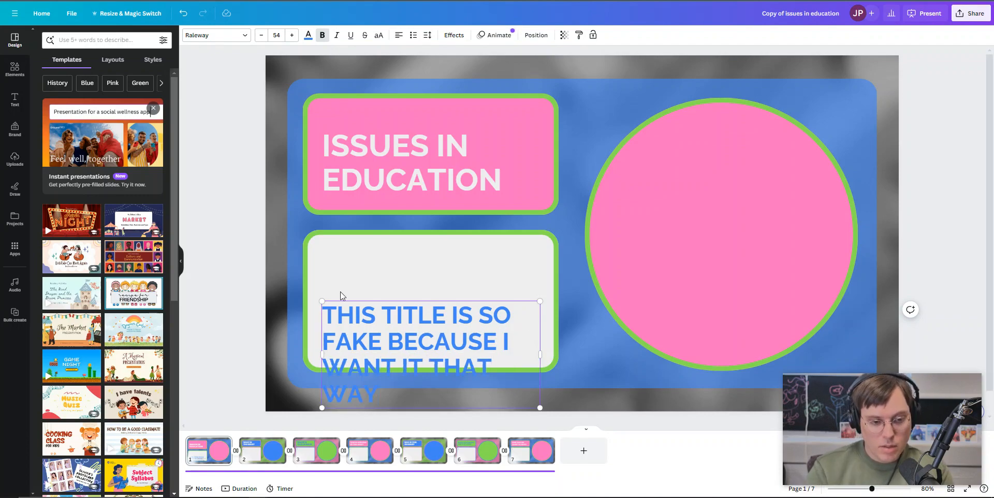
{"action": "left_click", "coordinate": [235, 251]}
{"action": "left_click_drag", "start_coordinate": [356, 323], "coordinate": [356, 271]}
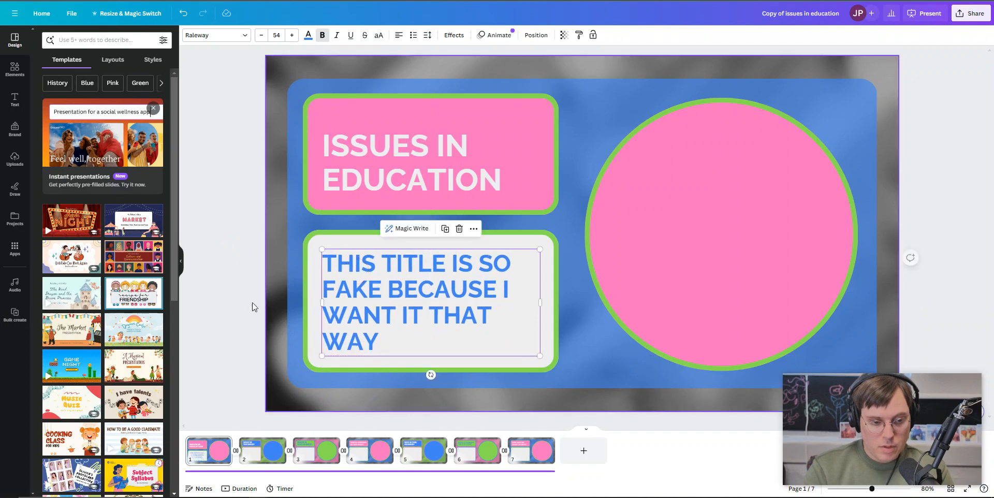
{"action": "left_click", "coordinate": [209, 310]}
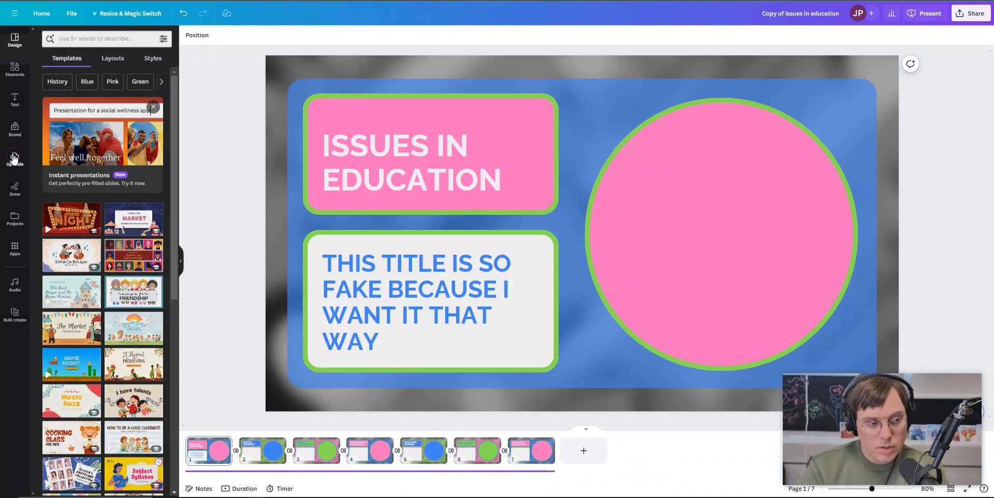
Step: Open the self-recording studio for page 1 and place the camera bubble in the middle of the pink circle
{"action": "left_click", "coordinate": [13, 152]}
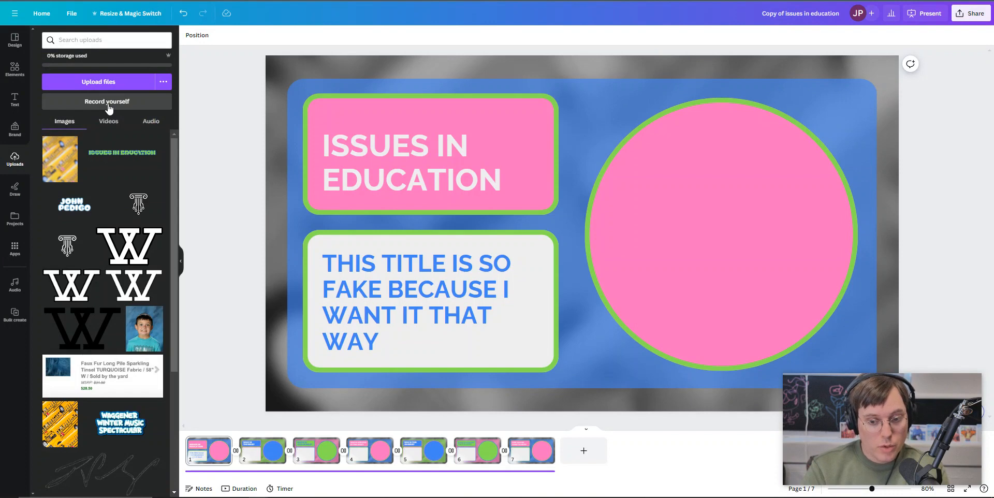
{"action": "left_click", "coordinate": [108, 101]}
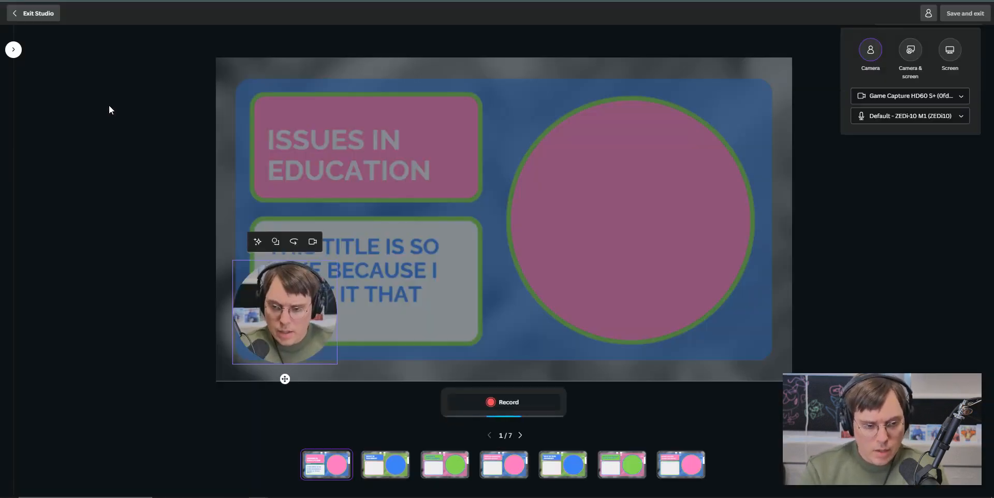
{"action": "left_click_drag", "start_coordinate": [300, 326], "coordinate": [625, 211]}
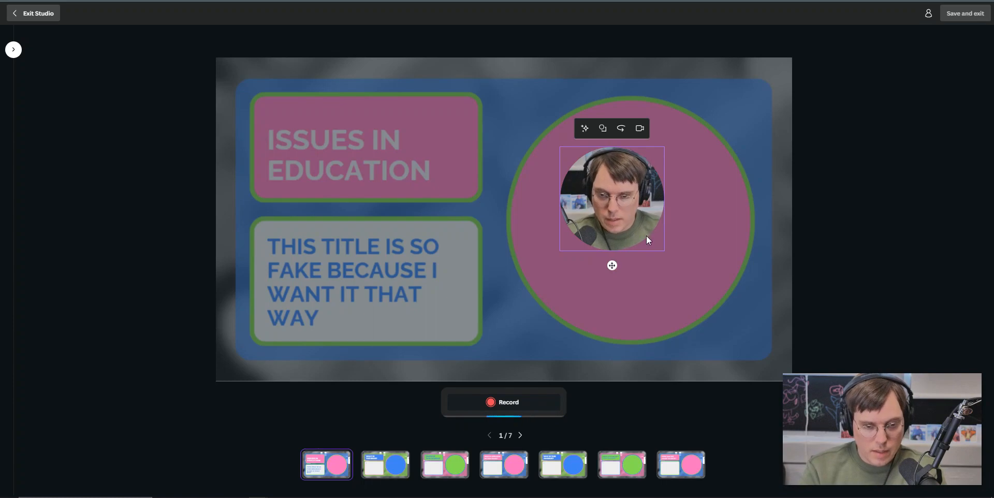
{"action": "mouse_move", "coordinate": [625, 211]}
{"action": "left_mouse_down"}
{"action": "mouse_move", "coordinate": [604, 197]}
{"action": "mouse_move", "coordinate": [650, 223]}
{"action": "left_mouse_up"}
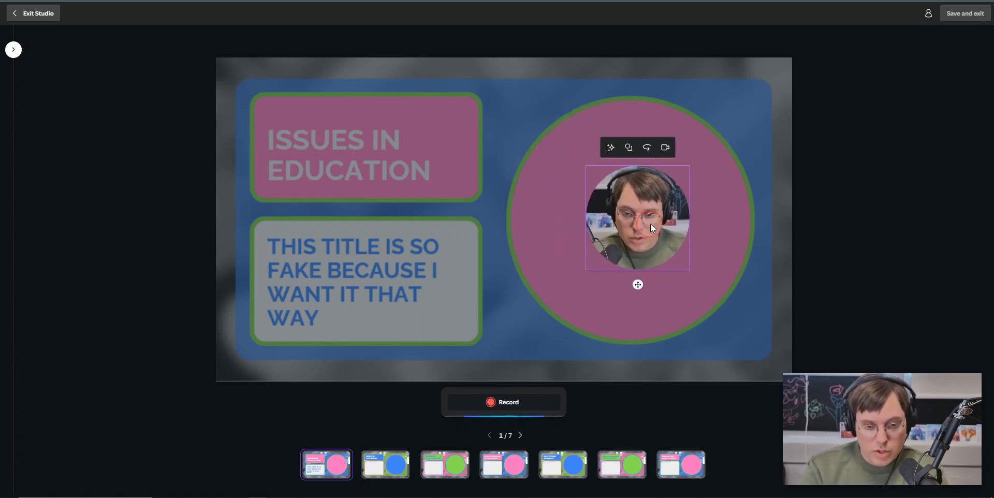
Step: Try the camera bubble's flip option in both orientations and leave the camera image mirrored
{"action": "left_click", "coordinate": [647, 147]}
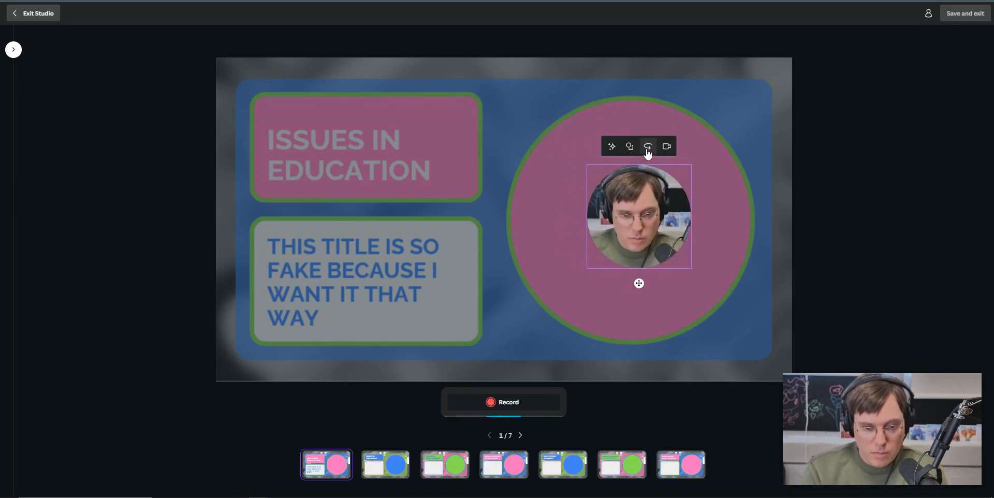
{"action": "left_click", "coordinate": [647, 148]}
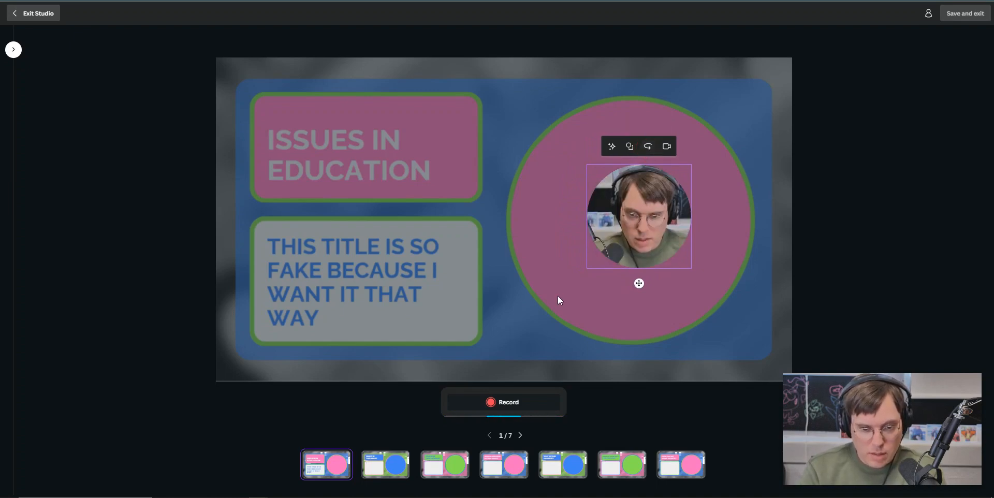
{"action": "left_click", "coordinate": [647, 147]}
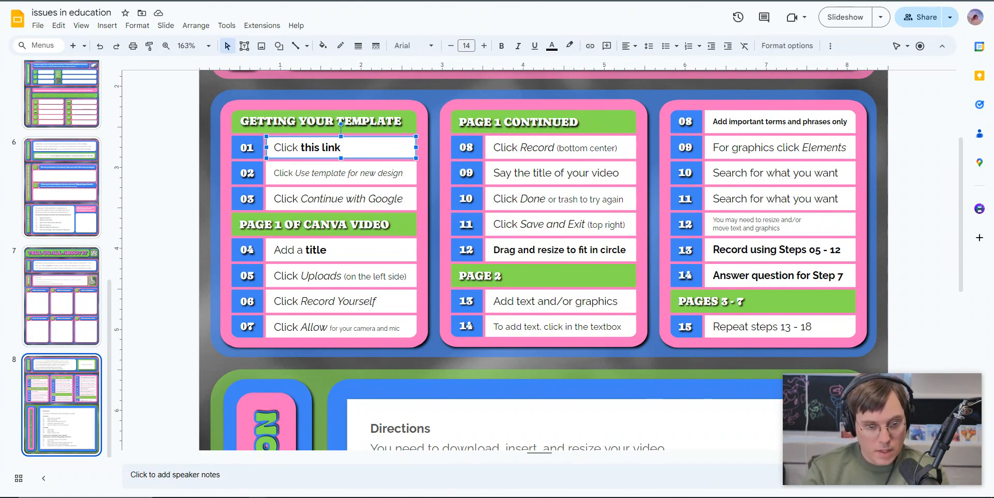
Step: Switch back to Canva, record a short camera clip, and save it to page 1
{"action": "left_click", "coordinate": [173, 0]}
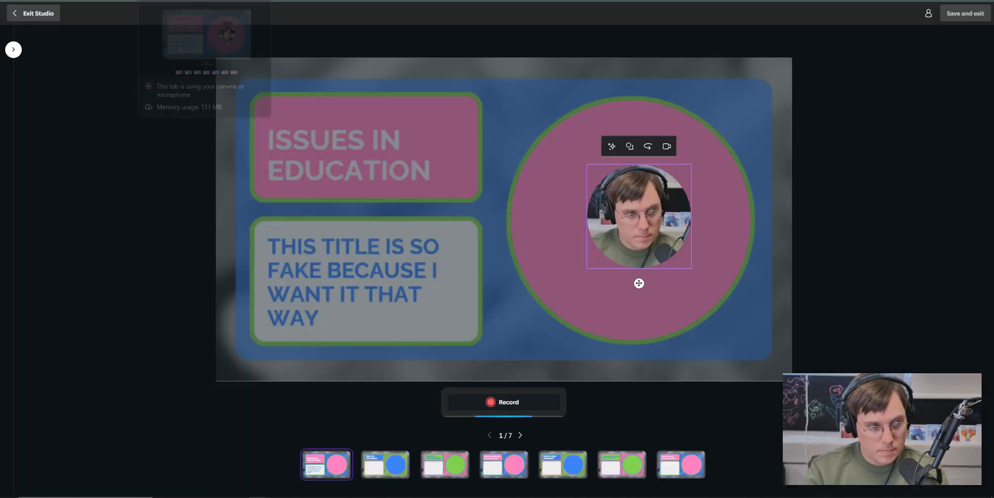
{"action": "left_click", "coordinate": [503, 404]}
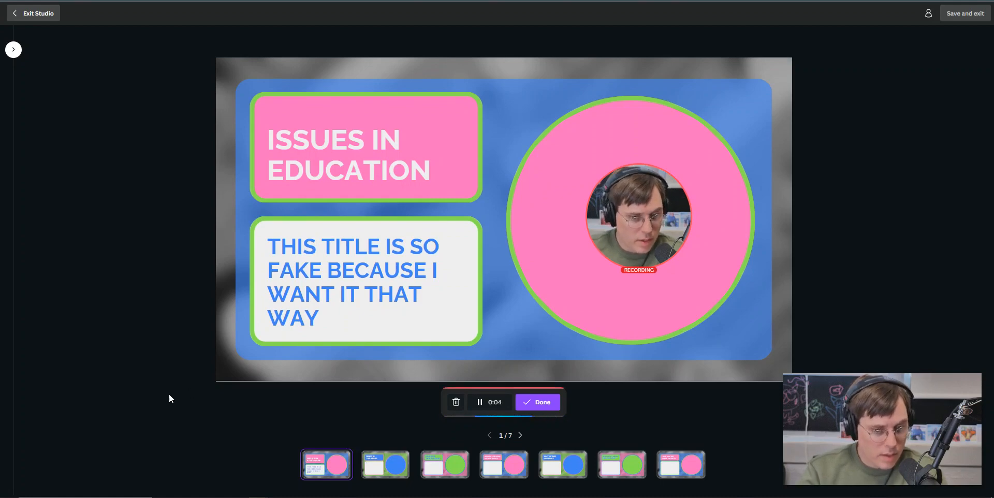
{"action": "left_click", "coordinate": [530, 409]}
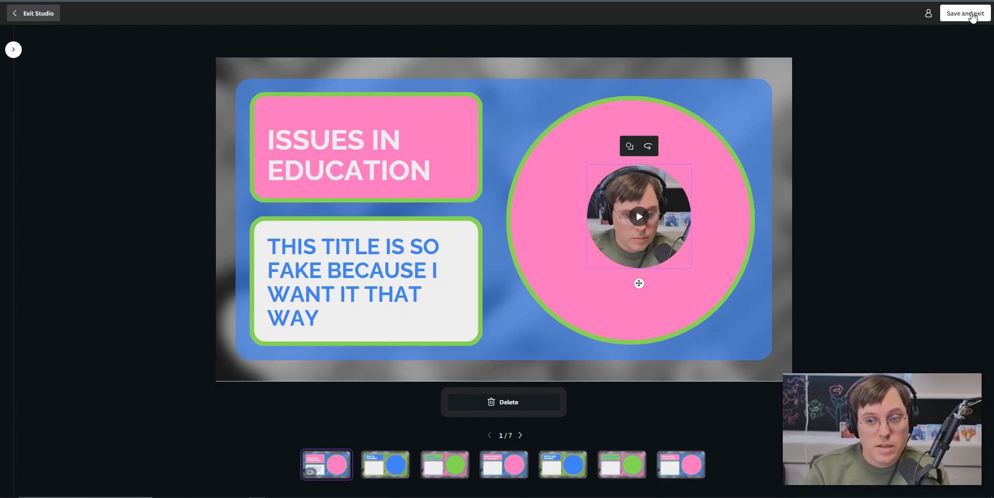
{"action": "left_click", "coordinate": [966, 13]}
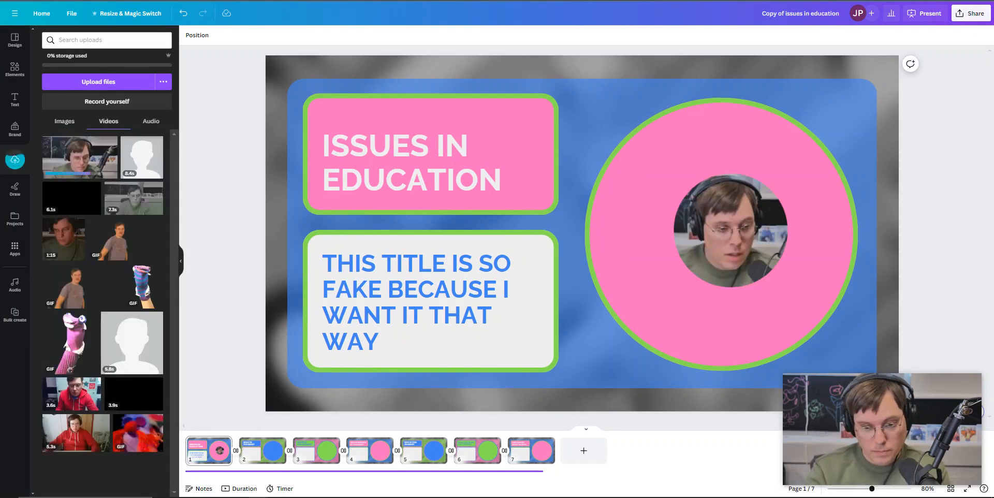
Step: Enlarge the recorded clip on page 1 and center it so it fills most of the pink circle
{"action": "left_click", "coordinate": [745, 263]}
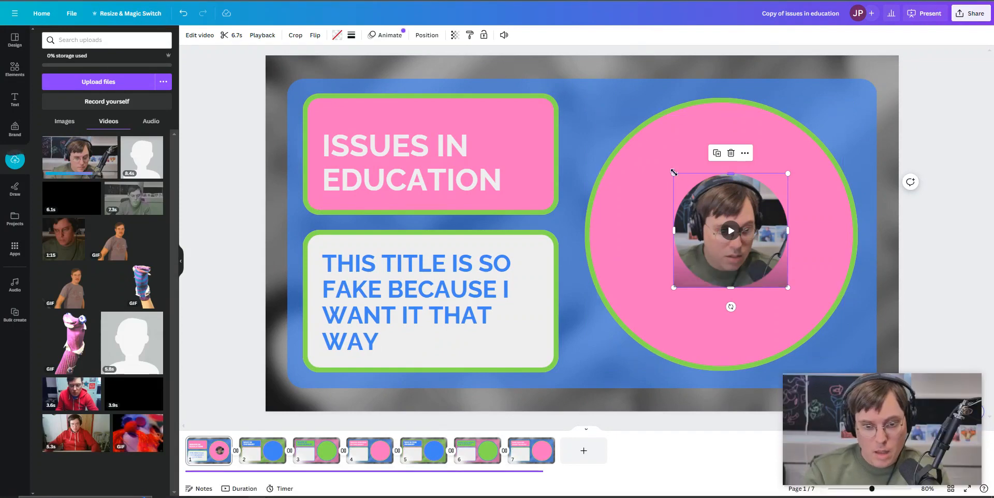
{"action": "left_click_drag", "start_coordinate": [674, 175], "coordinate": [631, 130]}
{"action": "left_click_drag", "start_coordinate": [788, 287], "coordinate": [834, 334]}
{"action": "mouse_move", "coordinate": [727, 273]}
{"action": "left_mouse_down"}
{"action": "mouse_move", "coordinate": [707, 272]}
{"action": "mouse_move", "coordinate": [716, 273]}
{"action": "left_mouse_up"}
{"action": "left_click_drag", "start_coordinate": [620, 133], "coordinate": [613, 126]}
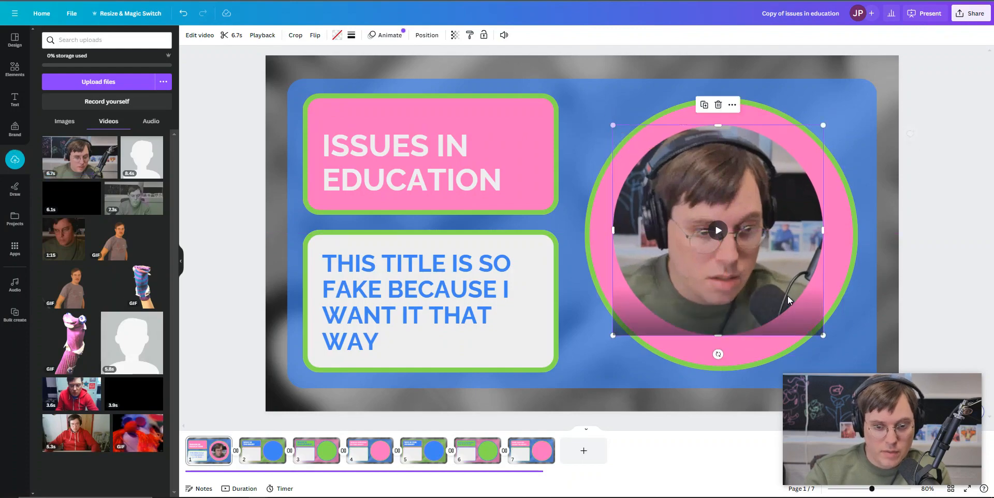
{"action": "left_click_drag", "start_coordinate": [822, 334], "coordinate": [831, 342]}
{"action": "left_click_drag", "start_coordinate": [749, 287], "coordinate": [751, 288]}
{"action": "left_click", "coordinate": [940, 242]}
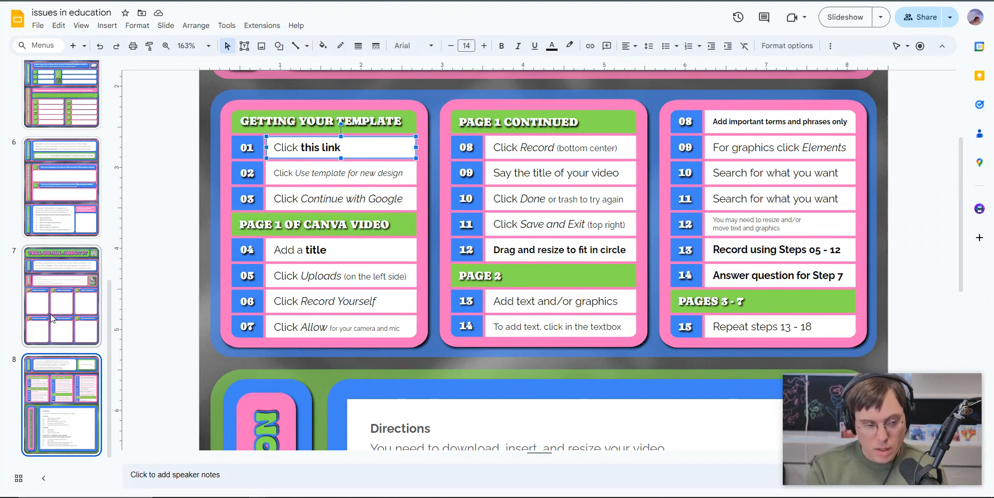
Step: Review the six issue questions on slide 7 and the Canva video directions on slide 8 of the instruction slides
{"action": "left_click", "coordinate": [53, 261]}
{"action": "scroll", "coordinate": [311, 288], "scroll_direction": "down", "scroll_amount": 5}
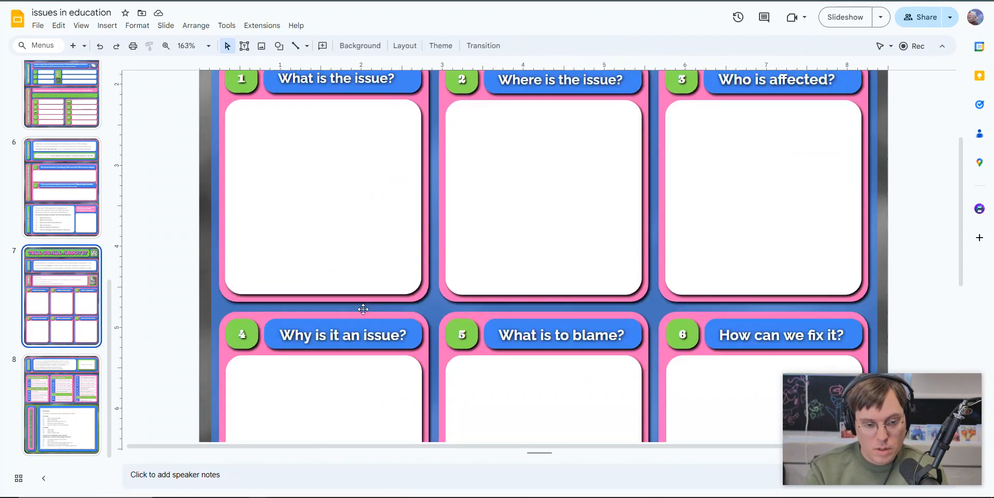
{"action": "left_click", "coordinate": [67, 417]}
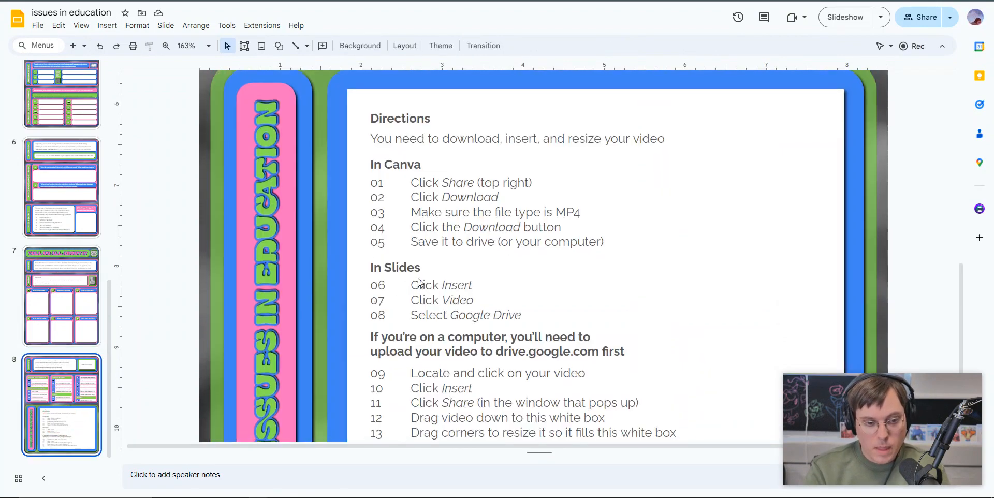
{"action": "left_click_drag", "start_coordinate": [959, 278], "coordinate": [950, 145]}
{"action": "mouse_move", "coordinate": [961, 188]}
{"action": "left_mouse_down"}
{"action": "mouse_move", "coordinate": [961, 176]}
{"action": "mouse_move", "coordinate": [962, 191]}
{"action": "left_mouse_up"}
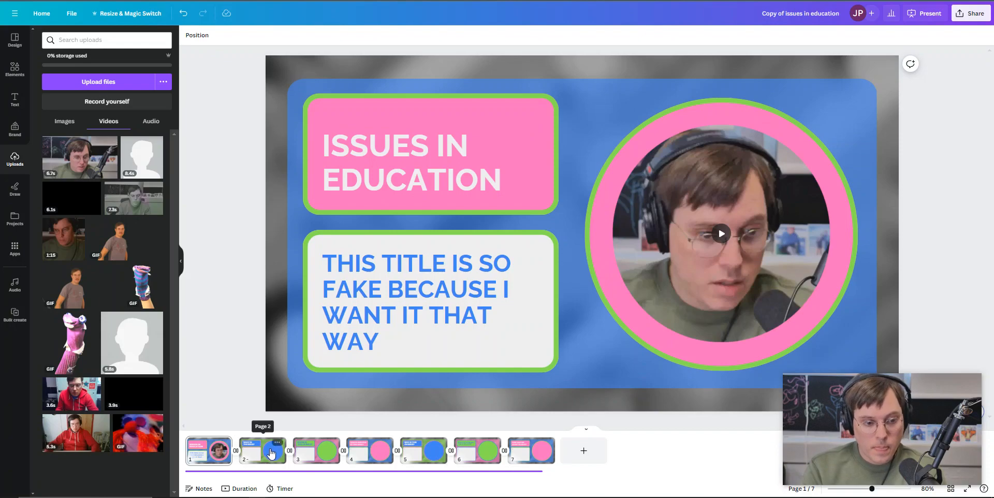
Step: On page 2, add the bullets "PANDA BEAR" and "BEACH BALL" in the box below the "WHAT IS THE ISSUE?" heading
{"action": "left_click", "coordinate": [270, 454]}
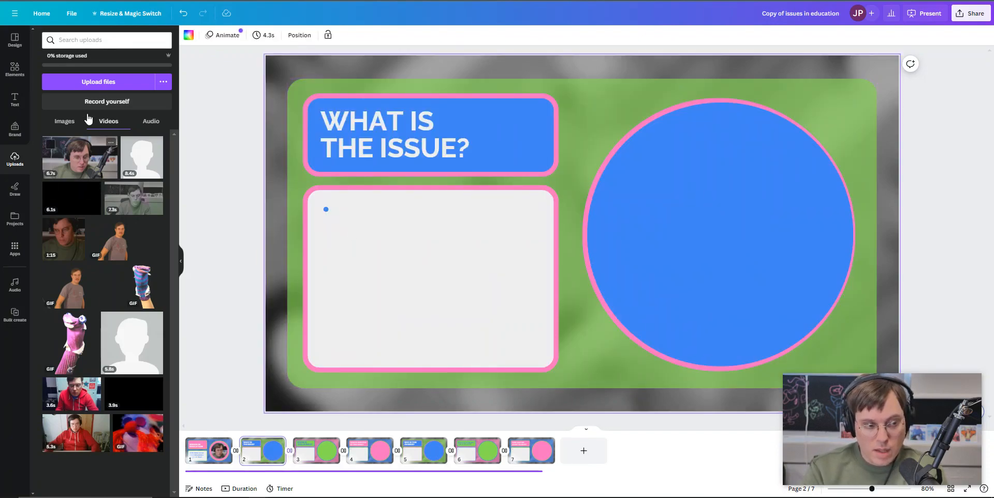
{"action": "left_click", "coordinate": [99, 101]}
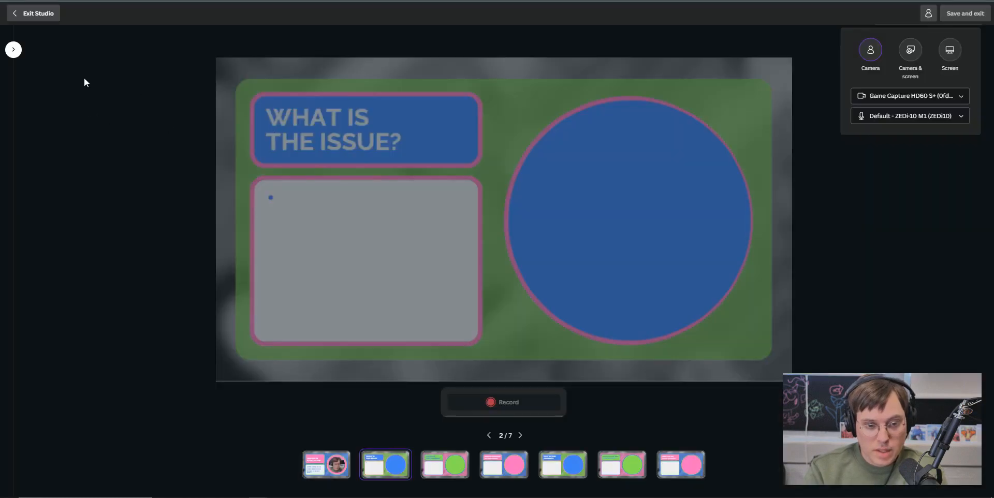
{"action": "left_click", "coordinate": [20, 21]}
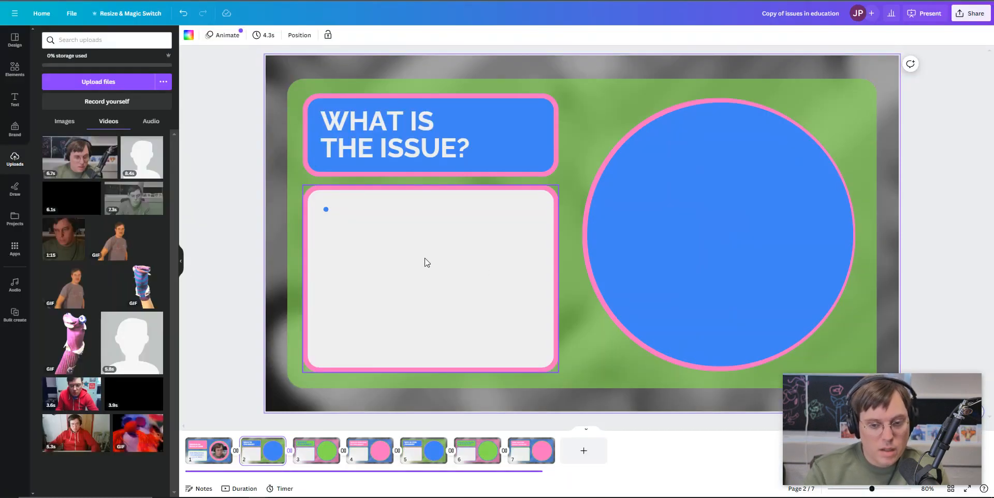
{"action": "left_click", "coordinate": [357, 214]}
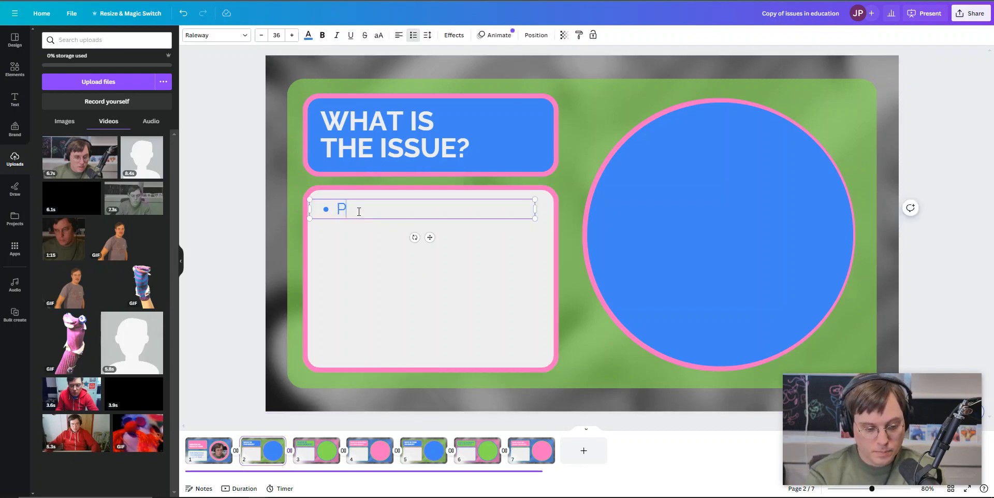
{"action": "type", "text": "ANDA BEAR"}
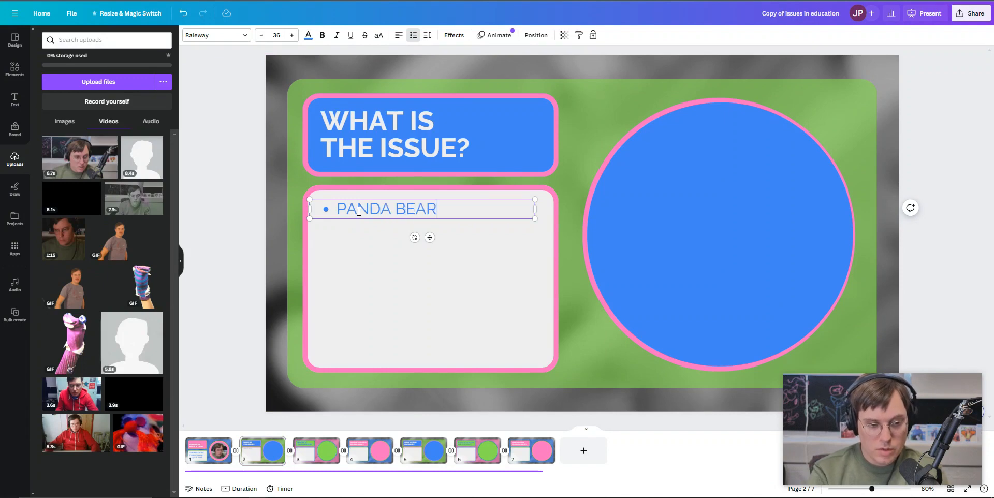
{"action": "key", "text": "Return"}
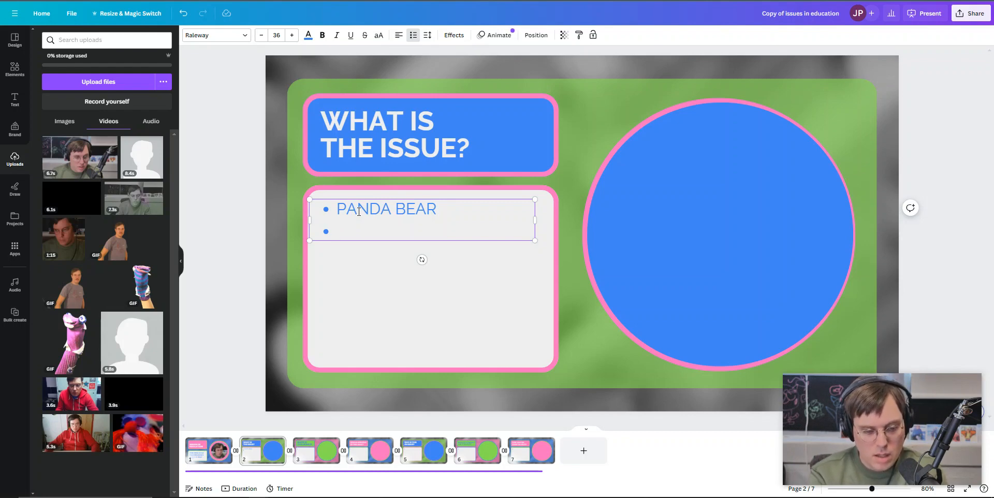
{"action": "type", "text": "BEACH BALL"}
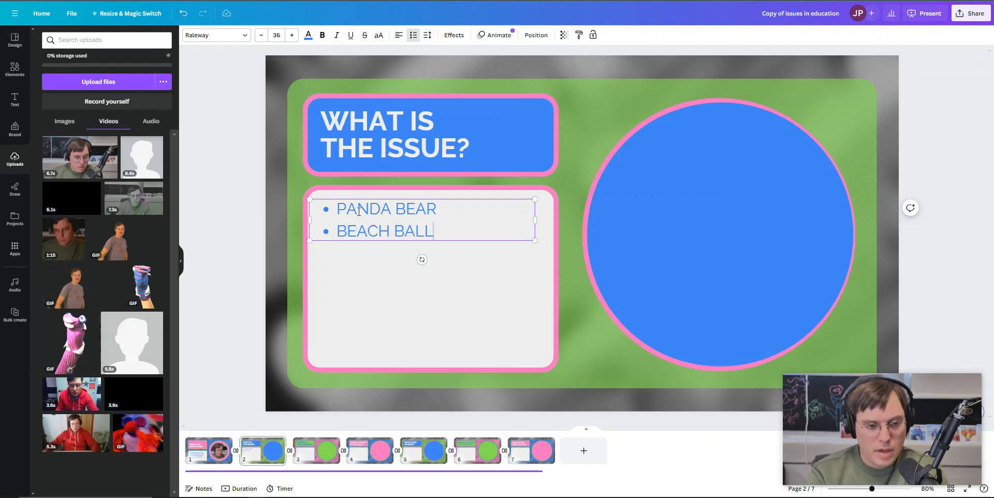
{"action": "left_click", "coordinate": [240, 209]}
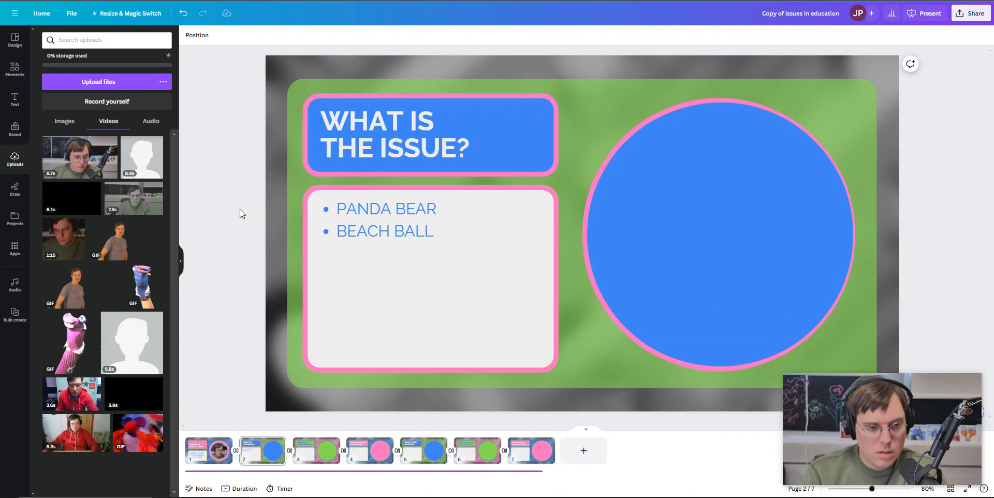
{"action": "left_click", "coordinate": [353, 229]}
{"action": "left_click", "coordinate": [354, 229]}
{"action": "left_click_drag", "start_coordinate": [438, 228], "coordinate": [324, 208]}
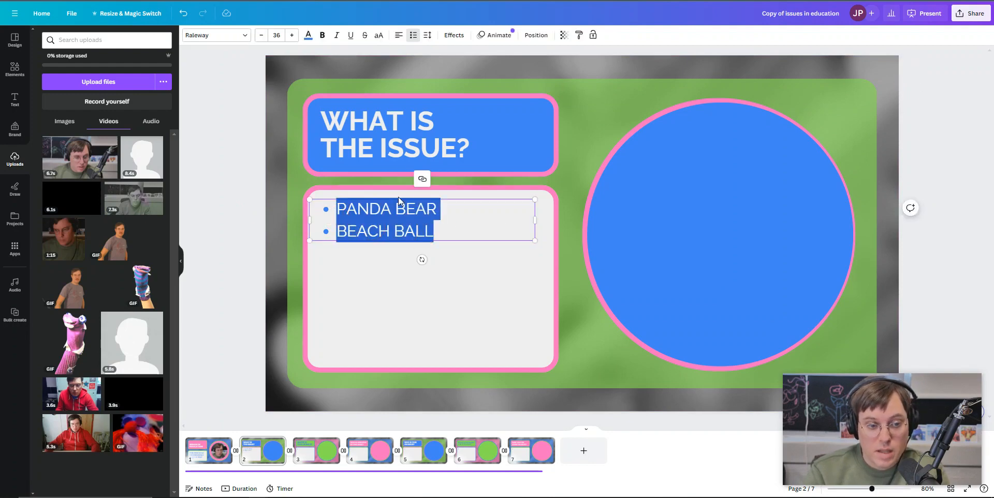
{"action": "left_click", "coordinate": [465, 229]}
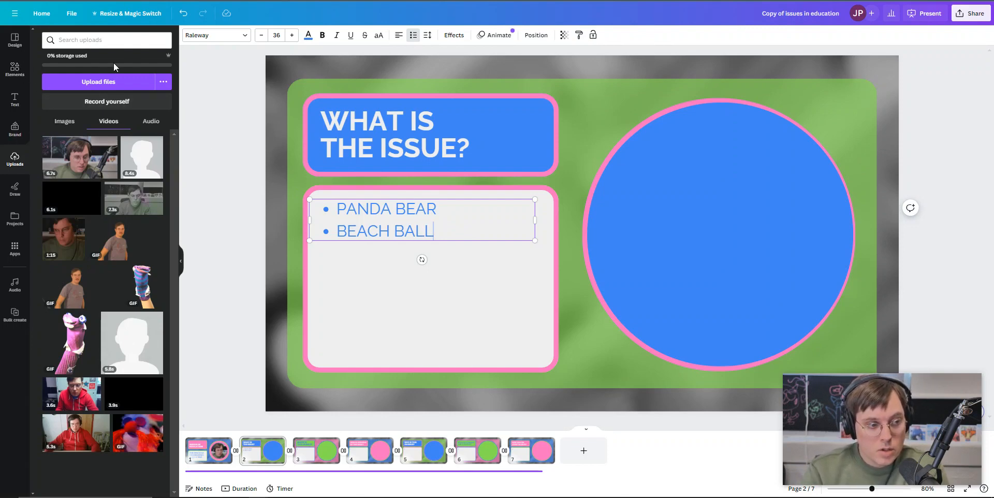
Step: Search the elements library for "panda bear" and show all the graphics results
{"action": "left_click", "coordinate": [15, 70]}
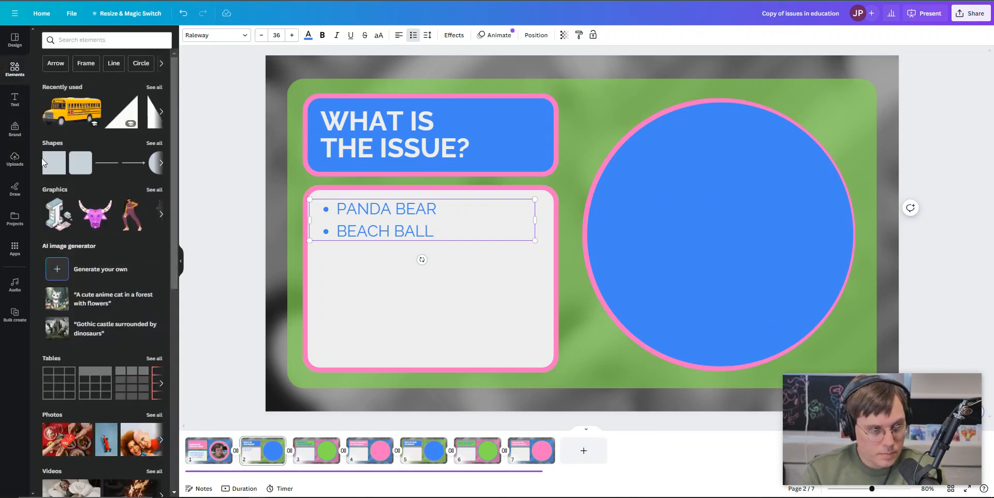
{"action": "left_click", "coordinate": [102, 39]}
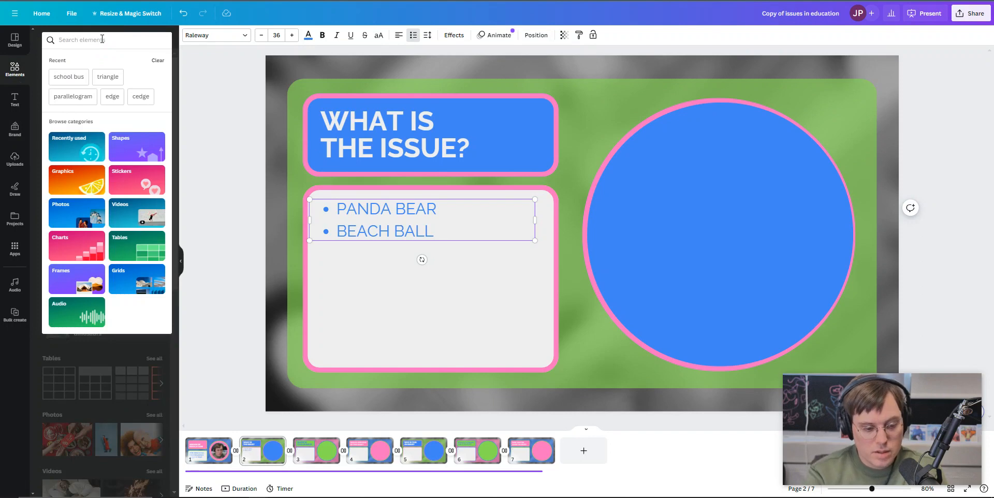
{"action": "type", "text": "scho"}
{"action": "key", "text": "BackSpace"}
{"action": "key", "text": "BackSpace"}
{"action": "key", "text": "BackSpace"}
{"action": "key", "text": "BackSpace"}
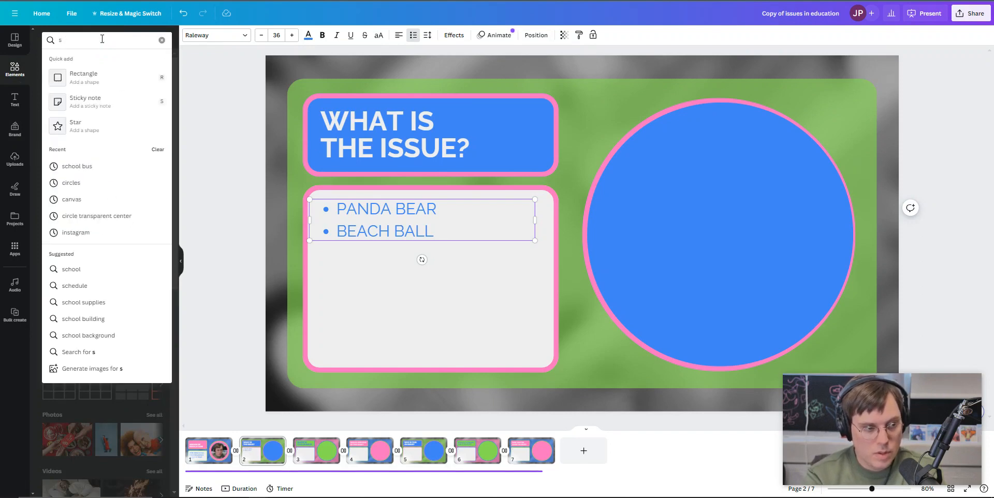
{"action": "type", "text": "panda bear"}
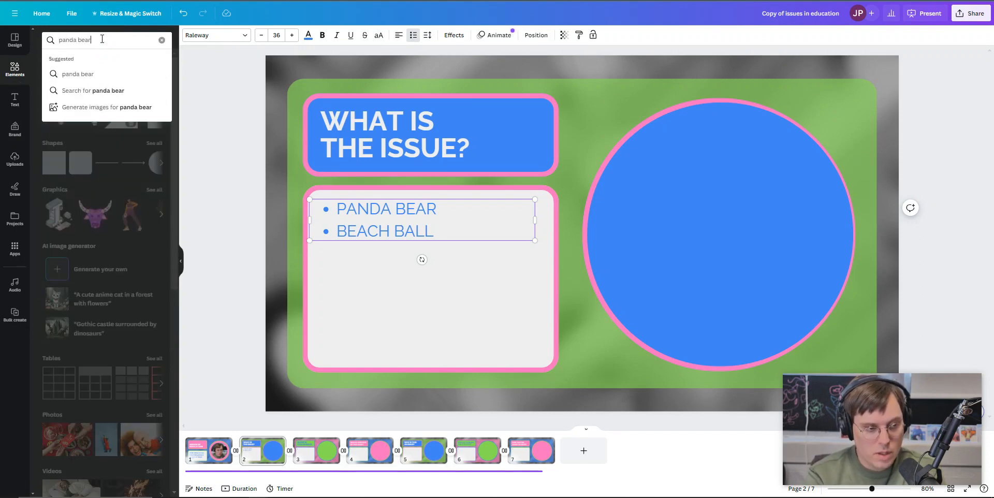
{"action": "key", "text": "Return"}
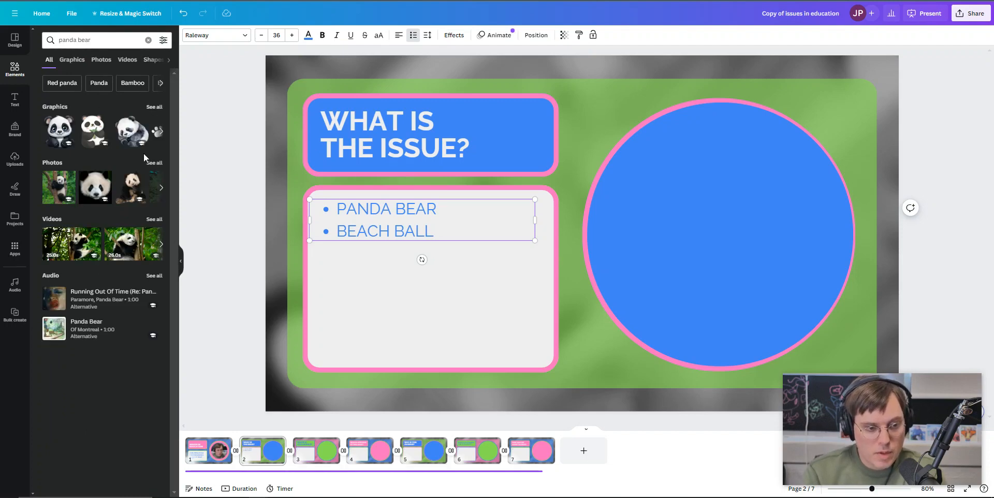
{"action": "left_click", "coordinate": [159, 133]}
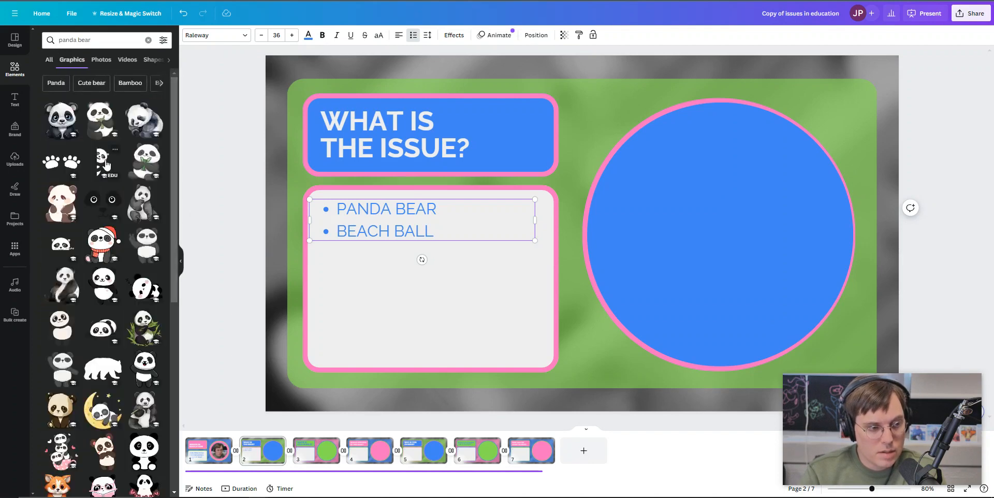
Step: Add the sitting panda graphic to page 2, shrink it, and place it in the lower-right corner of the bullet box
{"action": "left_click_drag", "start_coordinate": [105, 165], "coordinate": [322, 274]}
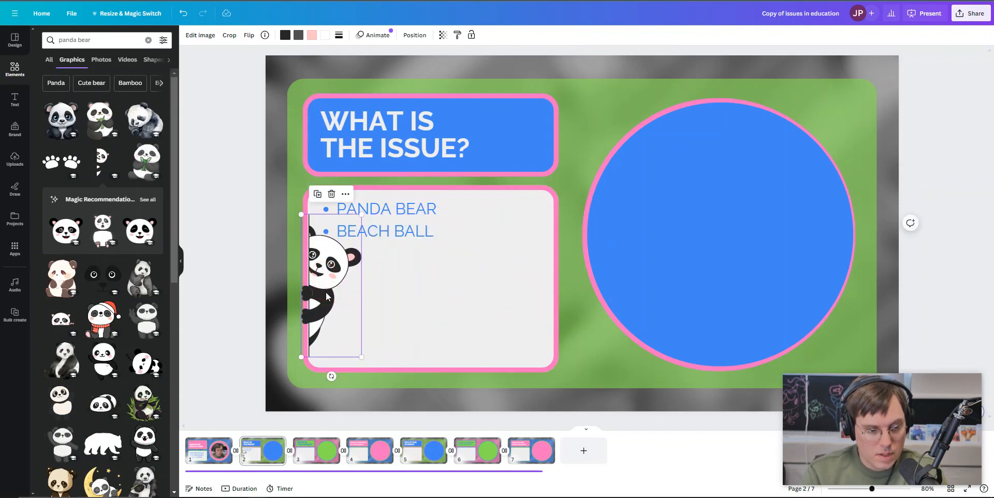
{"action": "key", "text": "Delete"}
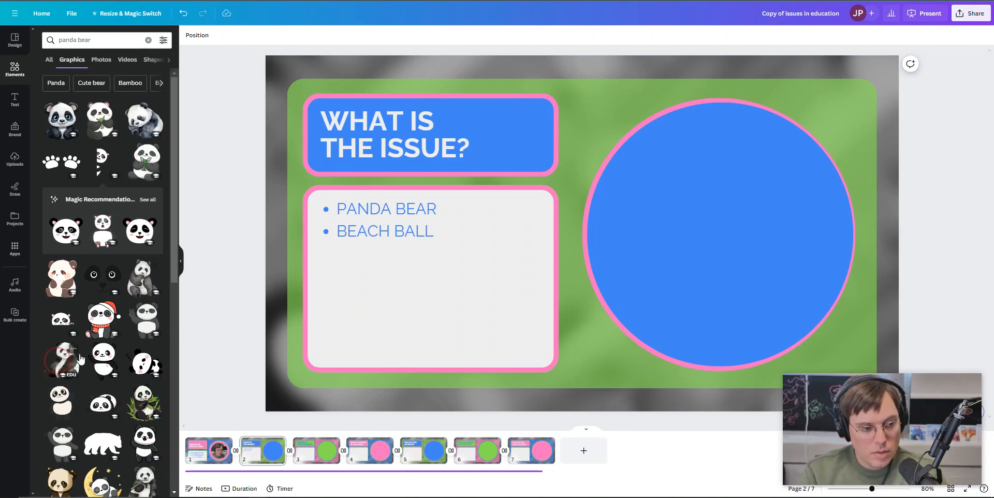
{"action": "left_click_drag", "start_coordinate": [63, 360], "coordinate": [367, 231]}
{"action": "left_click_drag", "start_coordinate": [521, 353], "coordinate": [491, 253]}
{"action": "left_click_drag", "start_coordinate": [323, 126], "coordinate": [474, 305]}
{"action": "left_click_drag", "start_coordinate": [536, 347], "coordinate": [493, 315]}
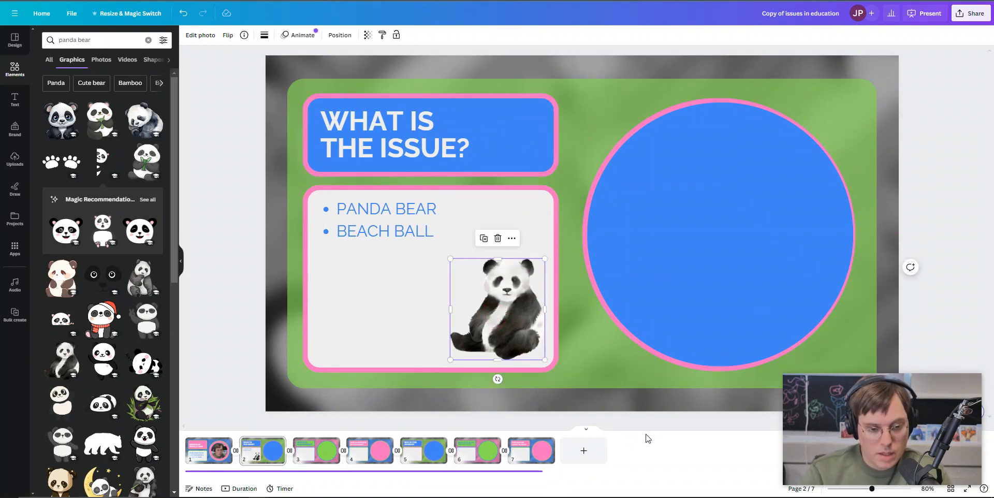
{"action": "left_click", "coordinate": [955, 247]}
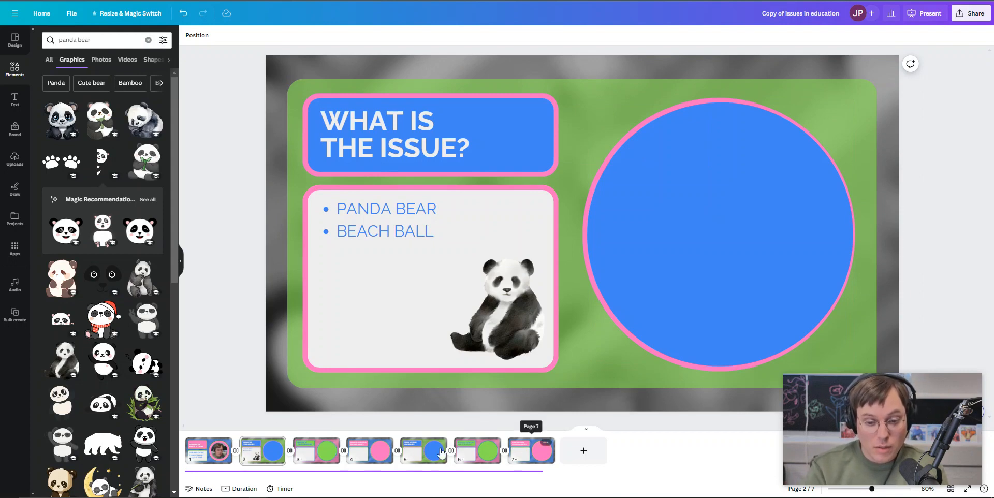
Step: Review the question headings on pages 3 to 7 and the remaining Canva video directions on the instruction slides
{"action": "left_click", "coordinate": [323, 449]}
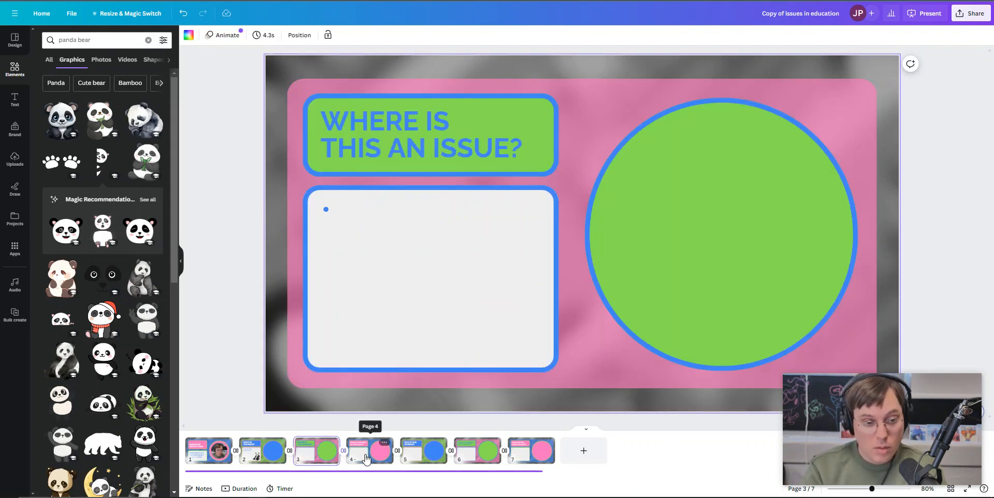
{"action": "left_click", "coordinate": [366, 458]}
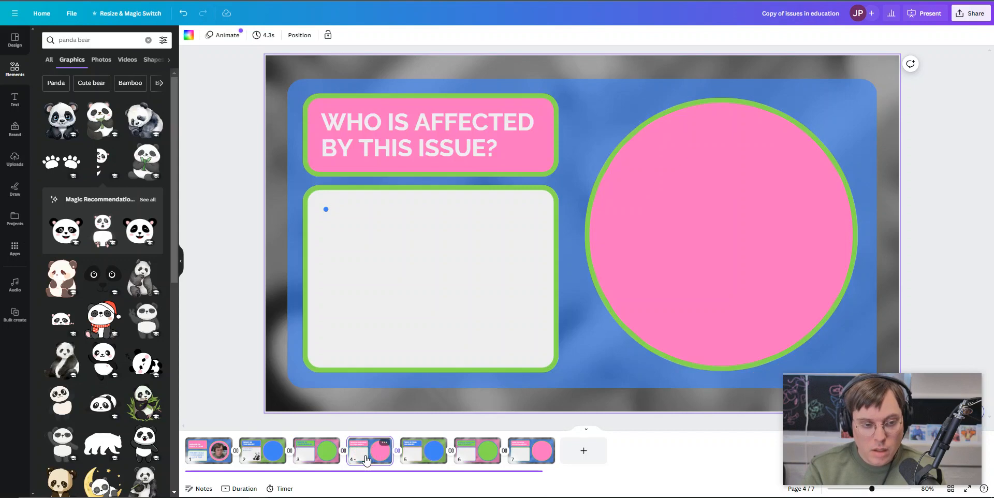
{"action": "left_click", "coordinate": [420, 455]}
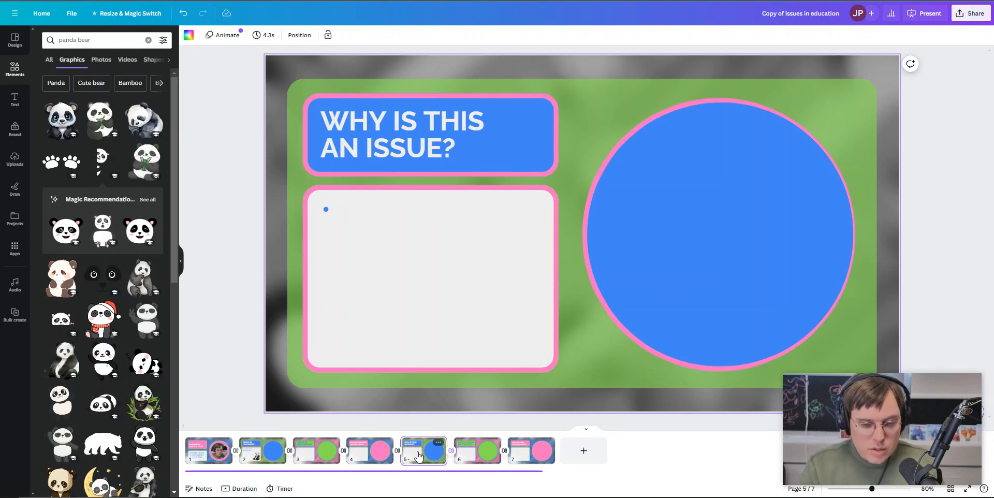
{"action": "left_click", "coordinate": [458, 453]}
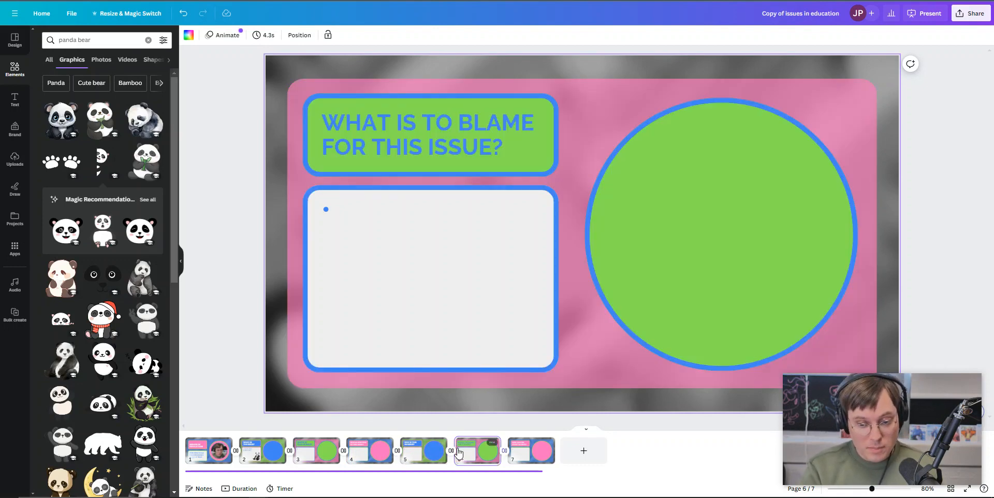
{"action": "left_click", "coordinate": [525, 456]}
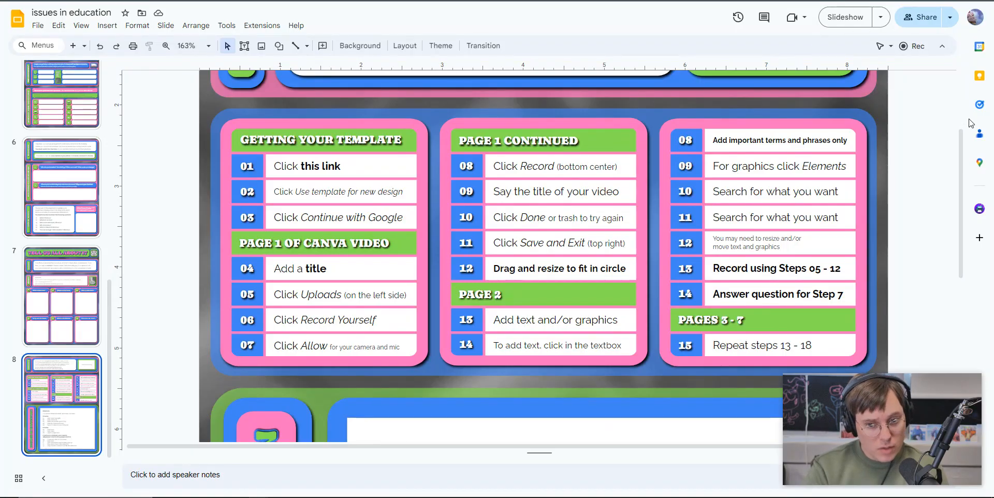
{"action": "left_click_drag", "start_coordinate": [963, 146], "coordinate": [966, 249]}
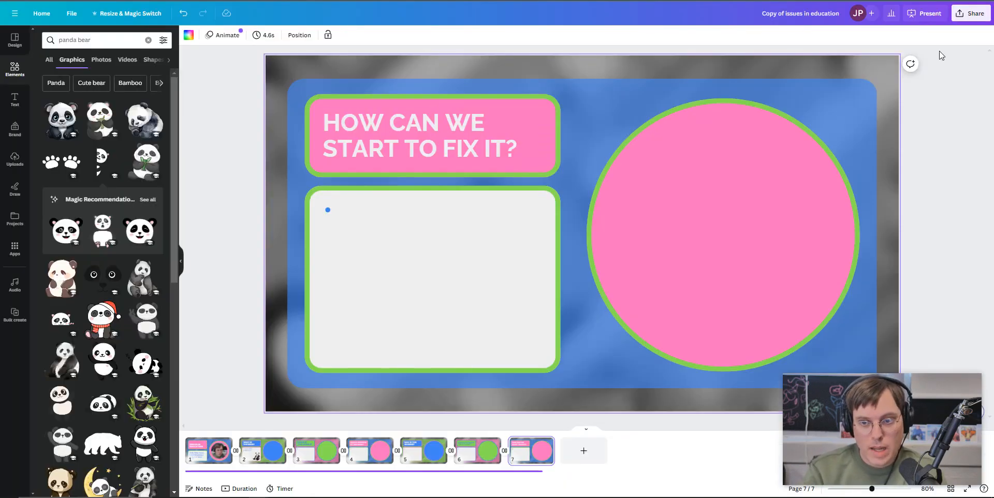
Step: Search the audio library for "meters" and add the track "Running Fast" by The Meters to page 7
{"action": "left_click", "coordinate": [11, 290]}
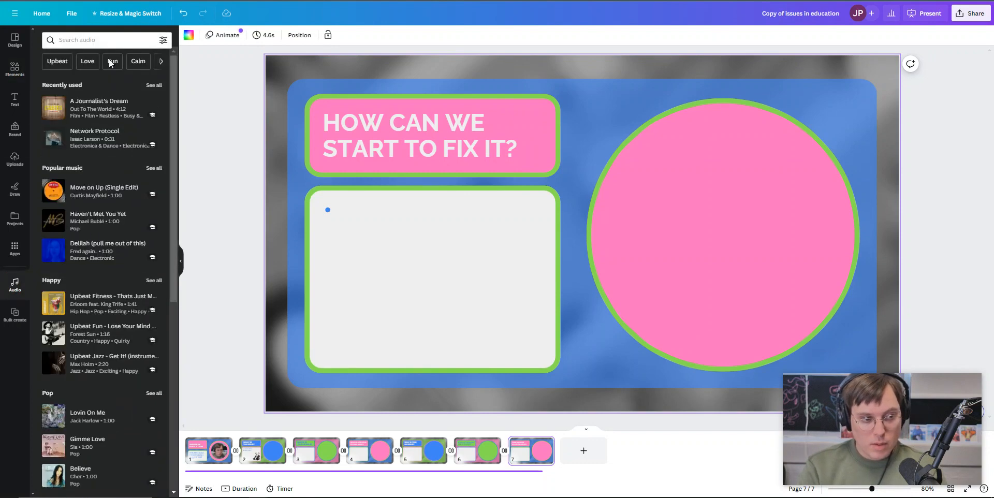
{"action": "left_click", "coordinate": [106, 41]}
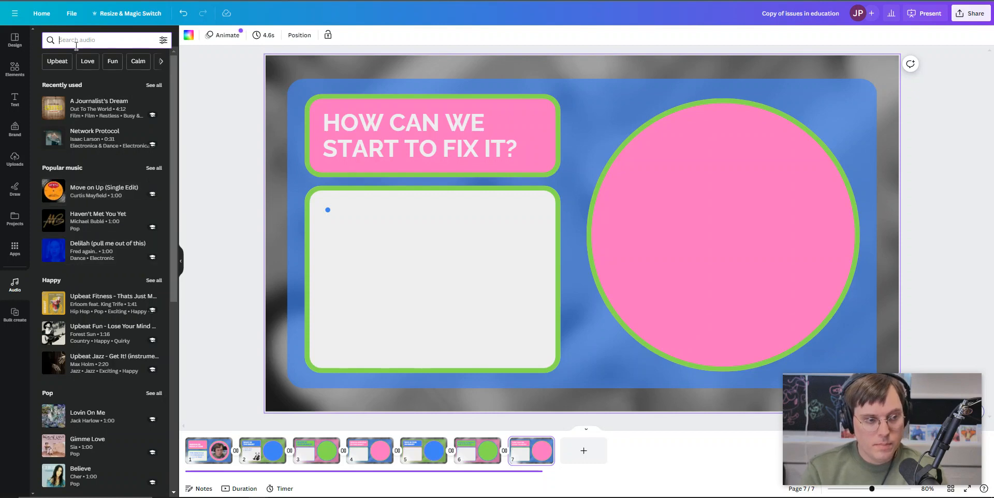
{"action": "scroll", "coordinate": [147, 243], "scroll_direction": "down", "scroll_amount": 1}
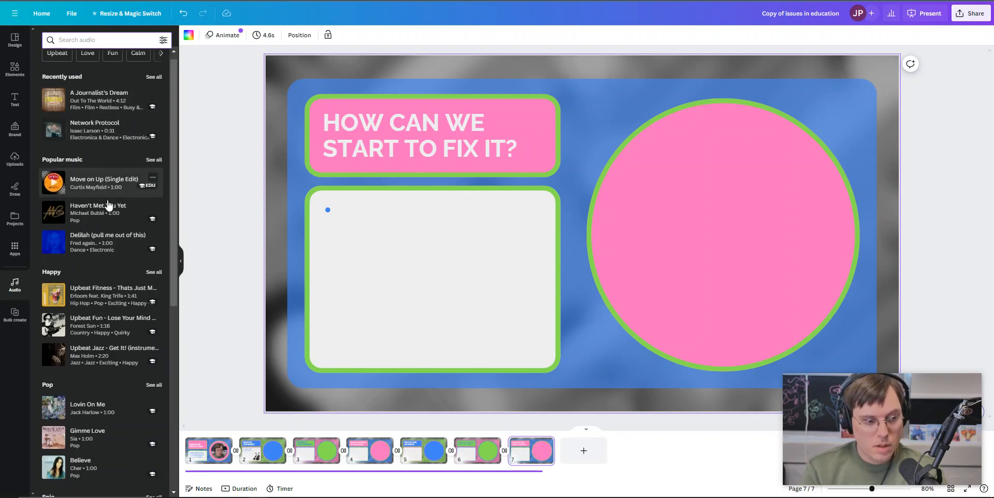
{"action": "scroll", "coordinate": [142, 301], "scroll_direction": "up", "scroll_amount": 1}
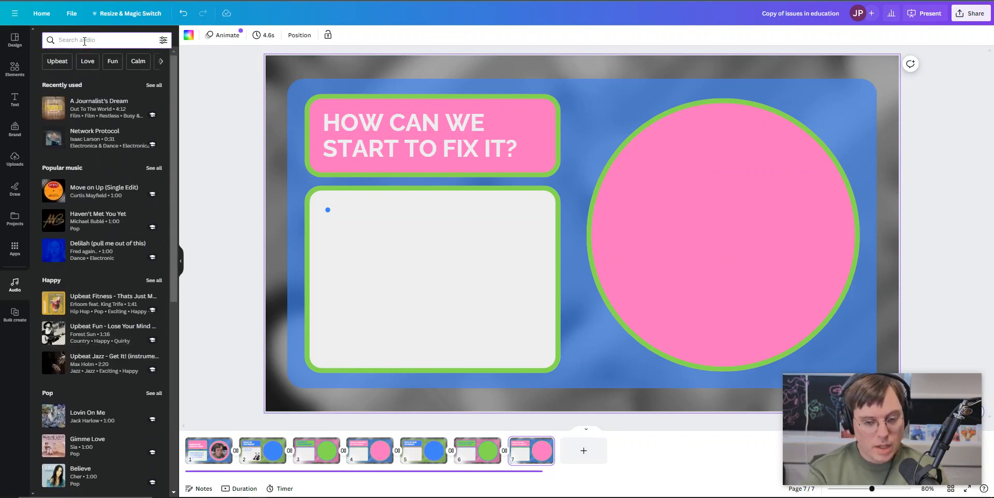
{"action": "type", "text": "maters"}
{"action": "key", "text": "Return"}
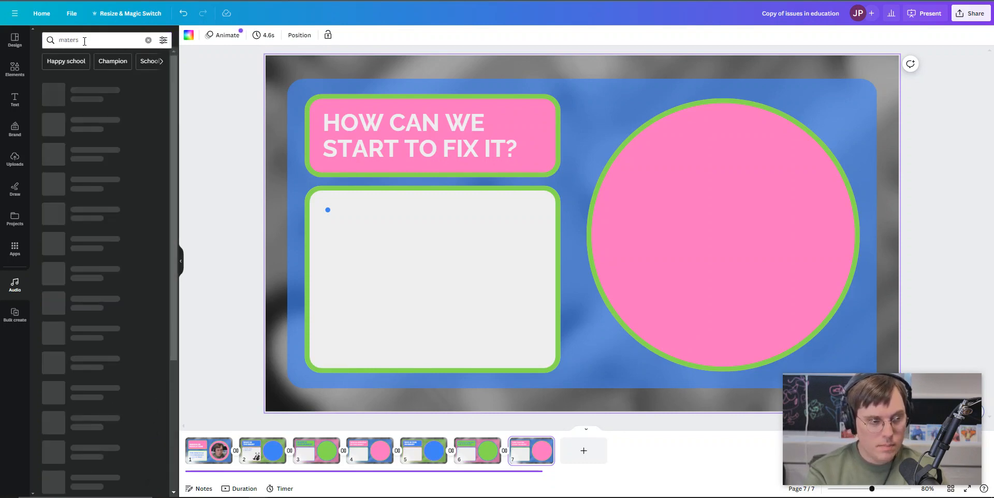
{"action": "key", "text": "BackSpace"}
{"action": "key", "text": "BackSpace"}
{"action": "key", "text": "BackSpace"}
{"action": "key", "text": "BackSpace"}
{"action": "key", "text": "BackSpace"}
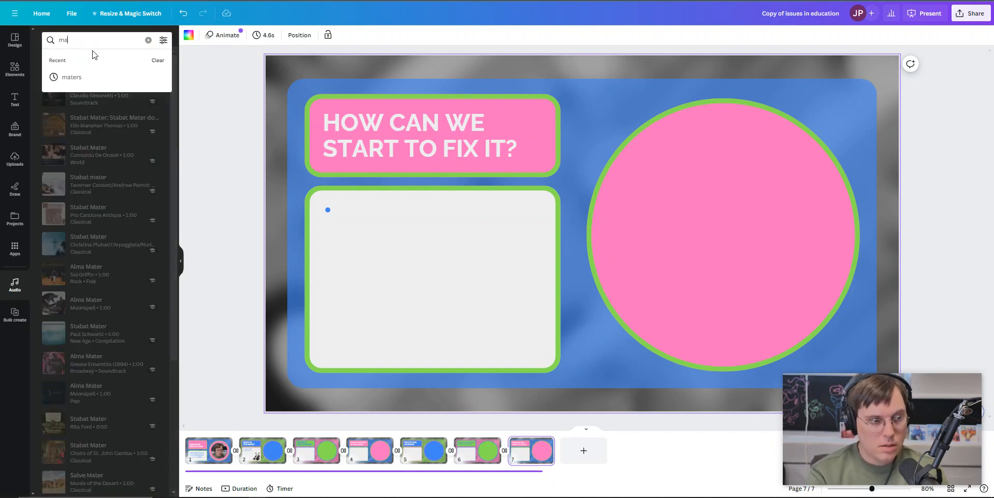
{"action": "type", "text": "eters"}
{"action": "key", "text": "Return"}
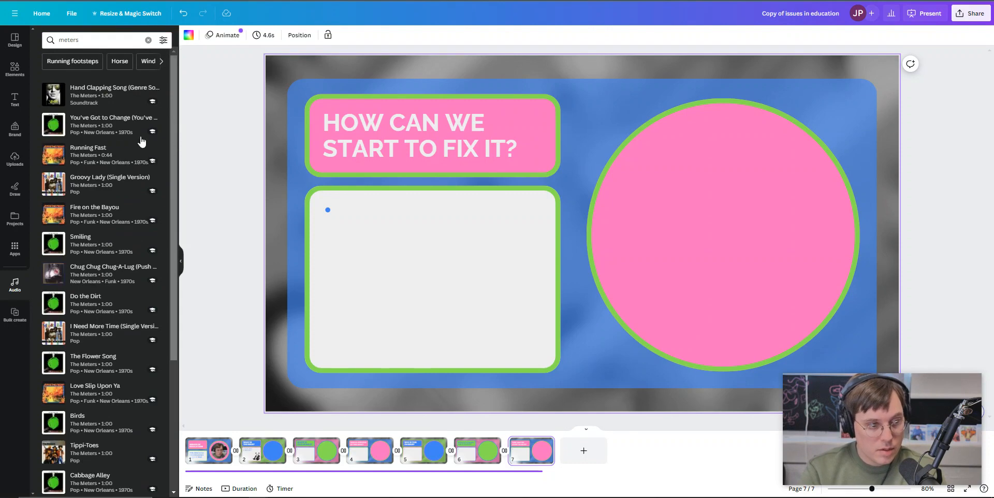
{"action": "left_click", "coordinate": [91, 155]}
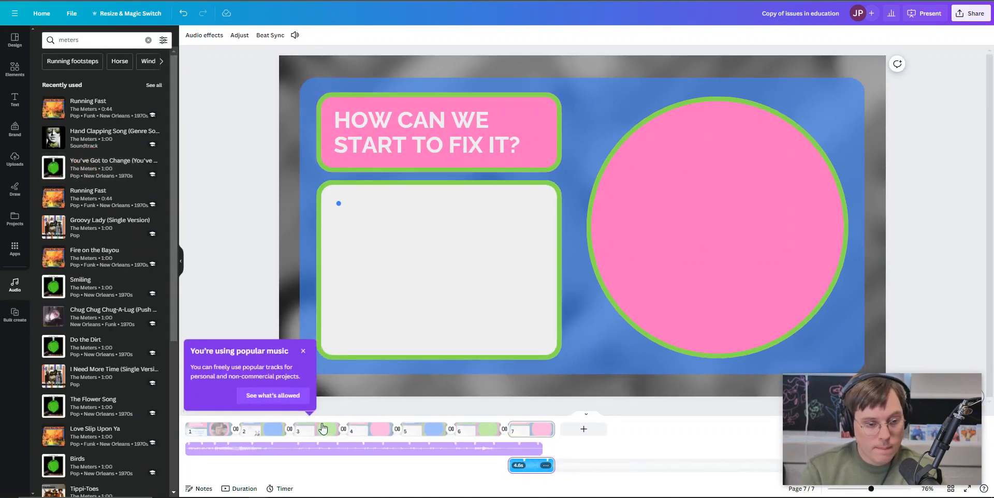
Step: Select the existing audio track under the pages and set the computer's system volume to 49
{"action": "left_click", "coordinate": [464, 452]}
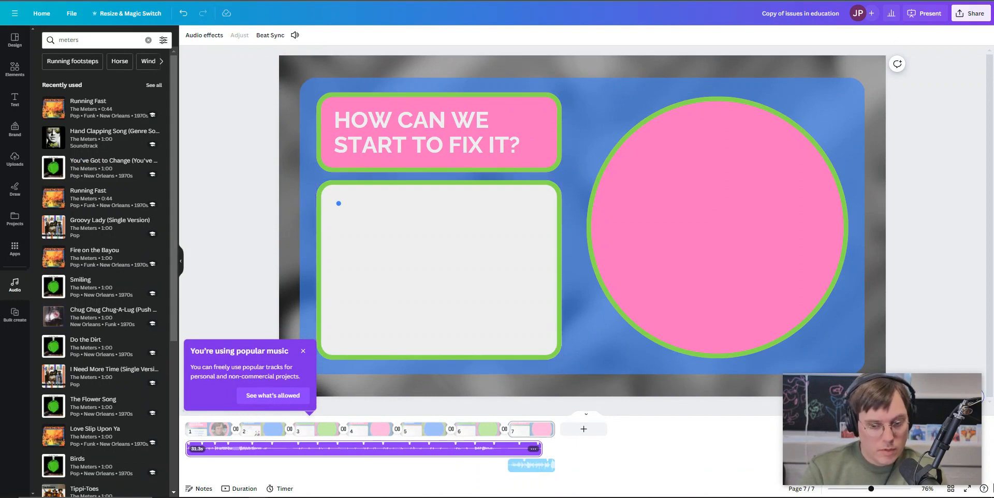
{"action": "mouse_move", "coordinate": [942, 495]}
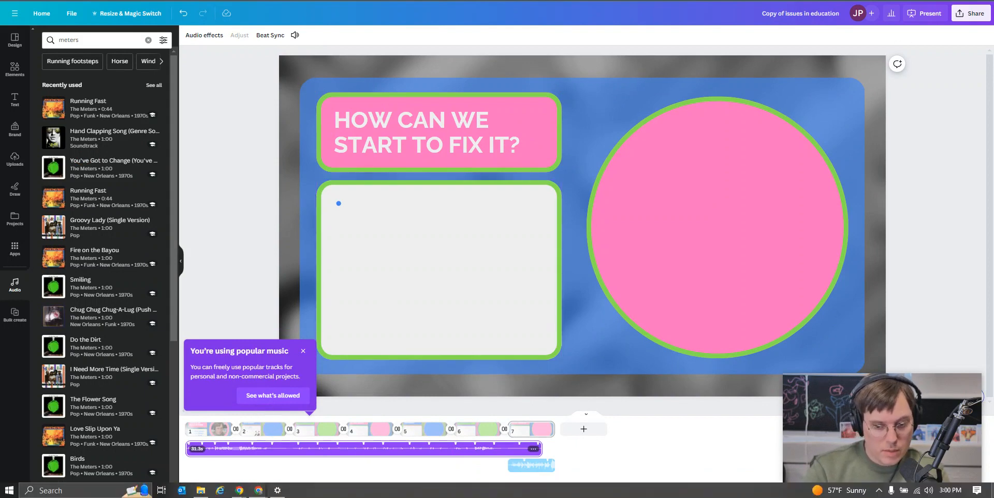
{"action": "left_click", "coordinate": [929, 489]}
{"action": "left_click_drag", "start_coordinate": [961, 467], "coordinate": [899, 472]}
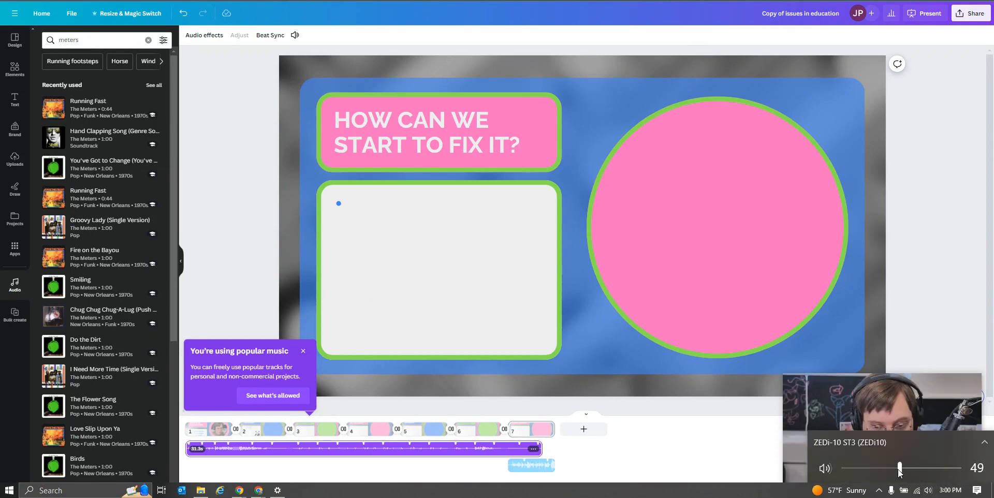
{"action": "left_click", "coordinate": [673, 315]}
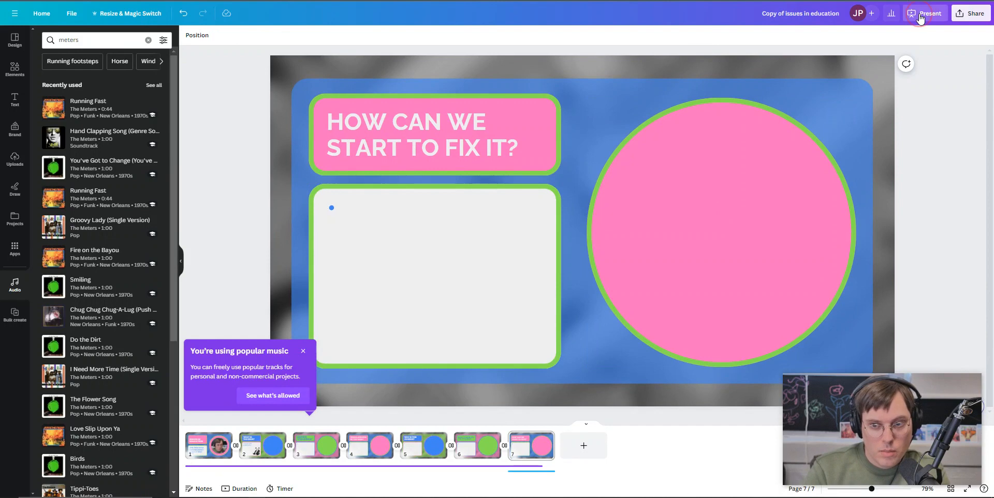
Step: Preview page 7 in full-screen presentation mode, then return to the editor
{"action": "left_click", "coordinate": [920, 18]}
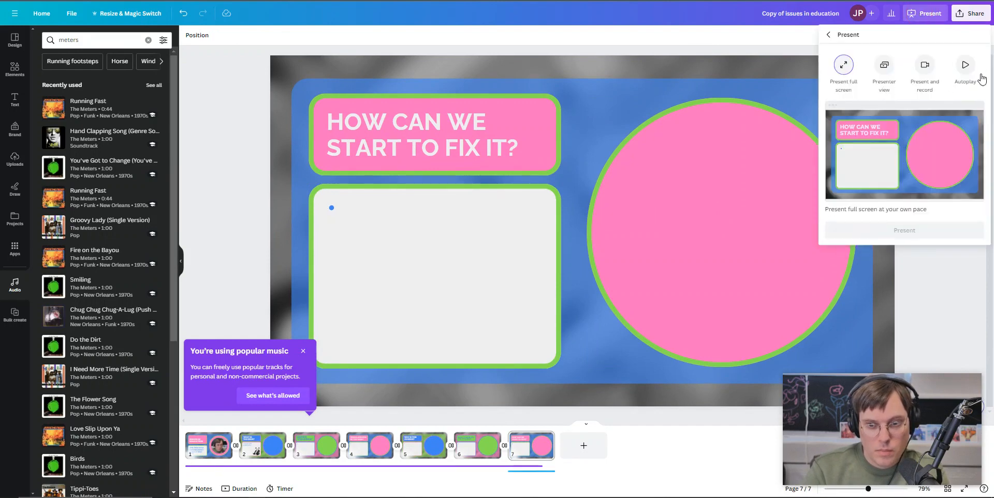
{"action": "left_click", "coordinate": [965, 69]}
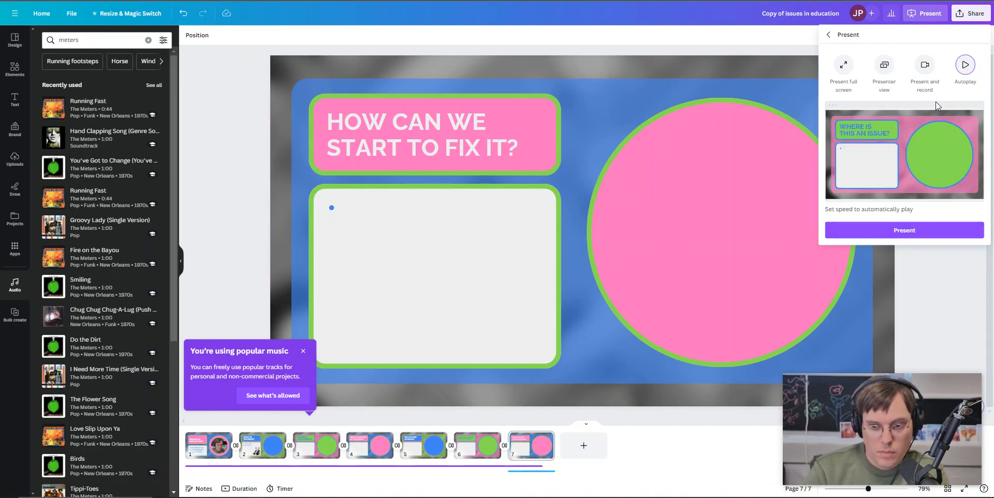
{"action": "left_click", "coordinate": [843, 66]}
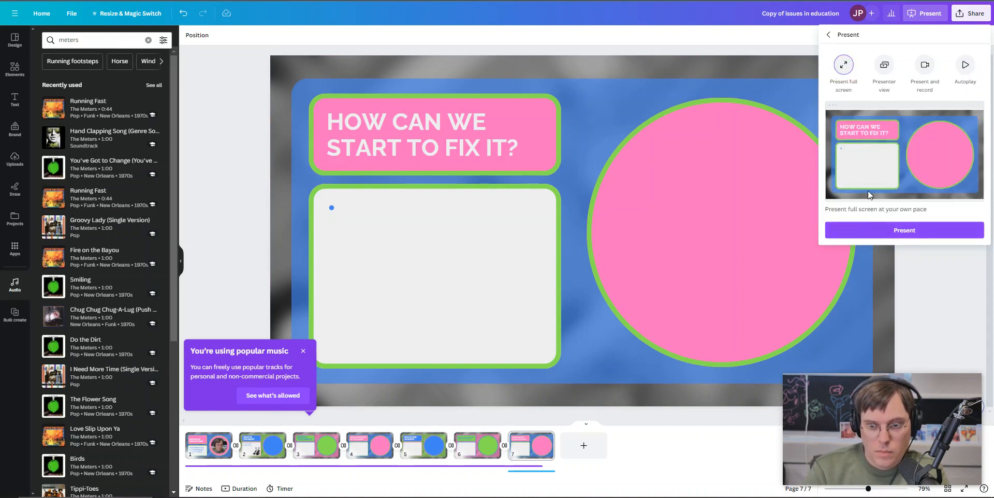
{"action": "left_click", "coordinate": [889, 231]}
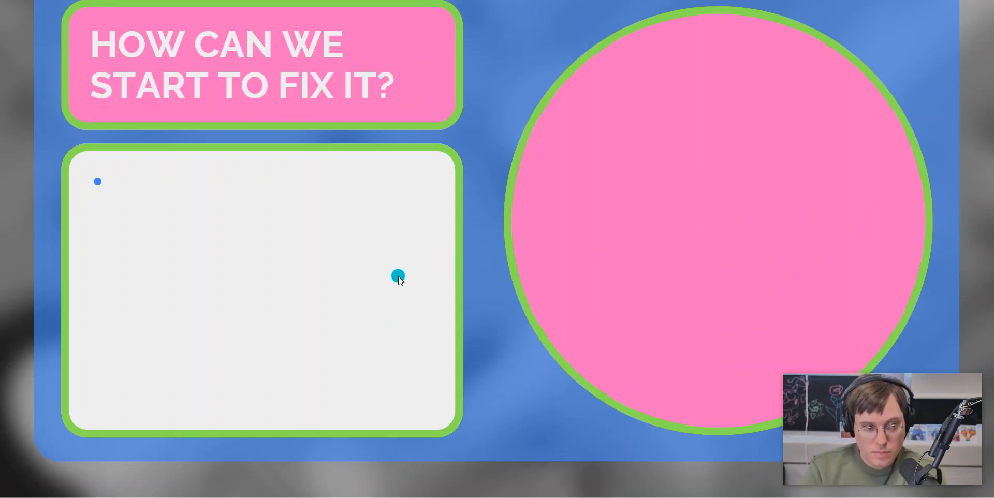
{"action": "key", "text": "Escape"}
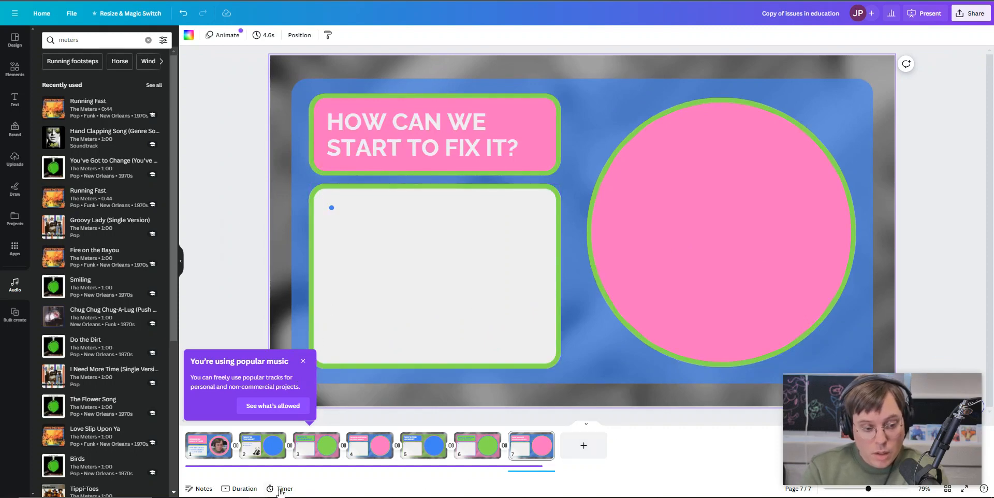
Step: Move the Running Fast audio track to start at page 1 and span all seven pages, and set its volume to 15
{"action": "left_click", "coordinate": [525, 471]}
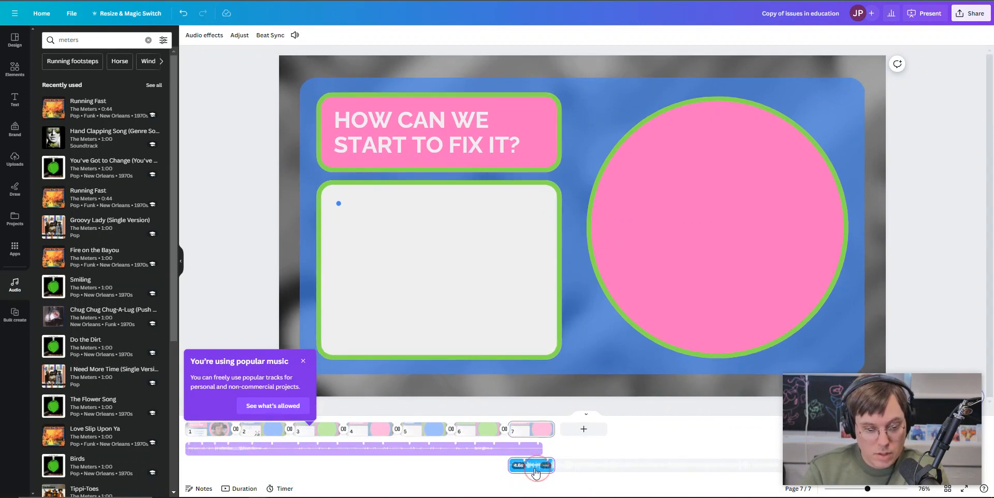
{"action": "left_click_drag", "start_coordinate": [535, 471], "coordinate": [188, 465]}
{"action": "right_click", "coordinate": [290, 463]}
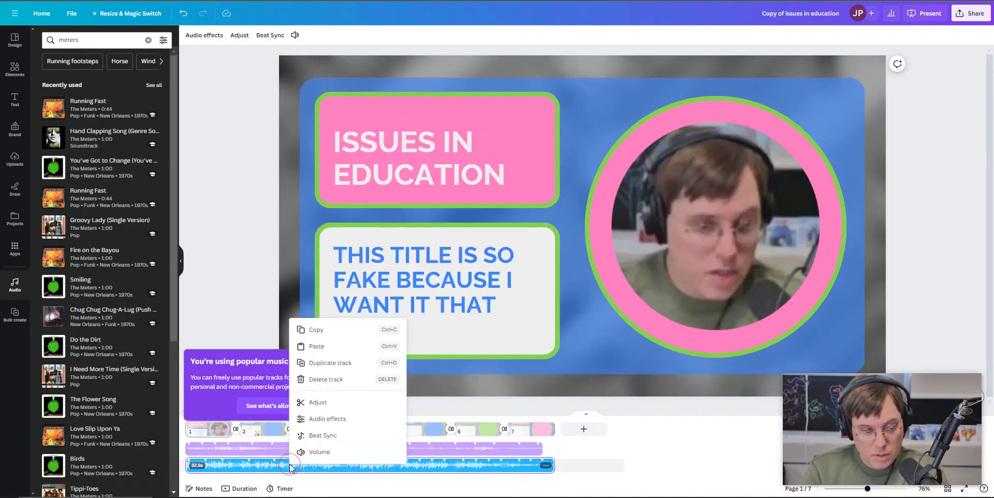
{"action": "left_click", "coordinate": [346, 453]}
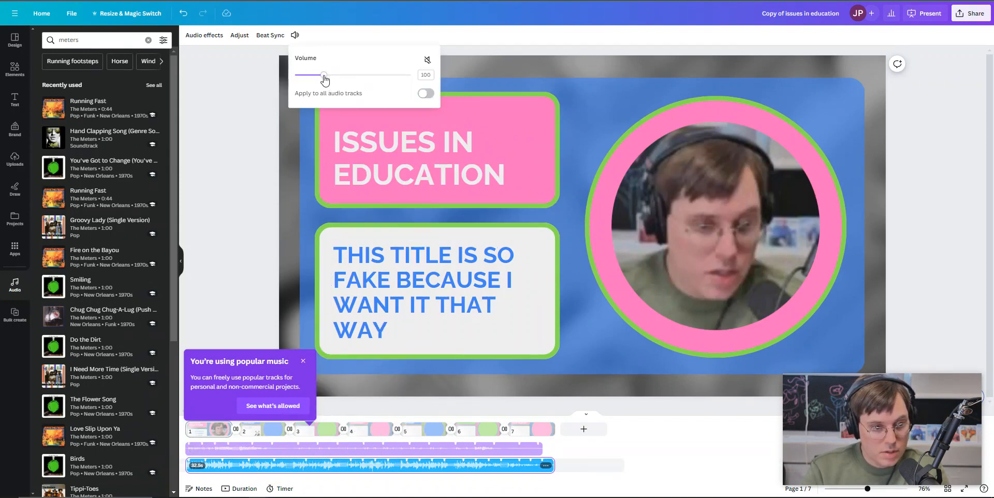
{"action": "left_click_drag", "start_coordinate": [325, 79], "coordinate": [303, 79]}
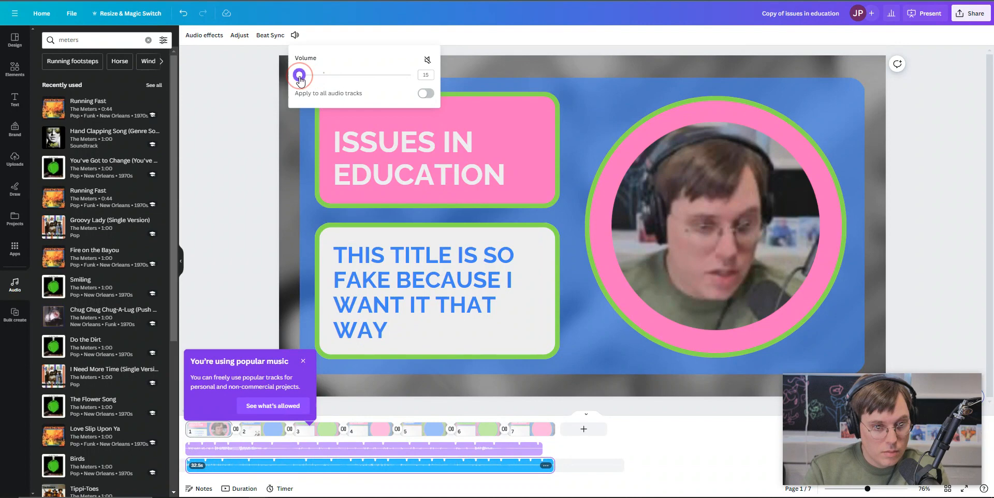
Step: Preview page 1 in full-screen presentation mode to check the audio balance, then return to the editor
{"action": "left_click", "coordinate": [572, 205]}
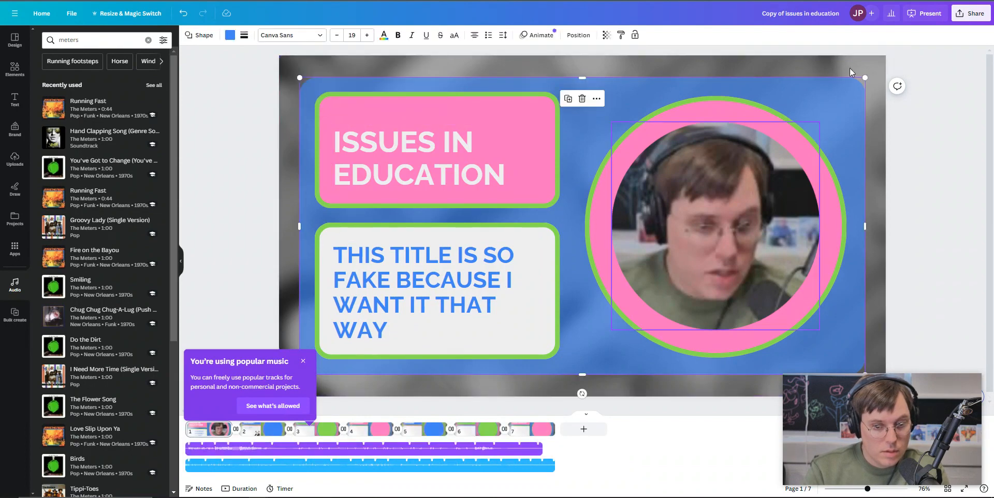
{"action": "left_click", "coordinate": [466, 269]}
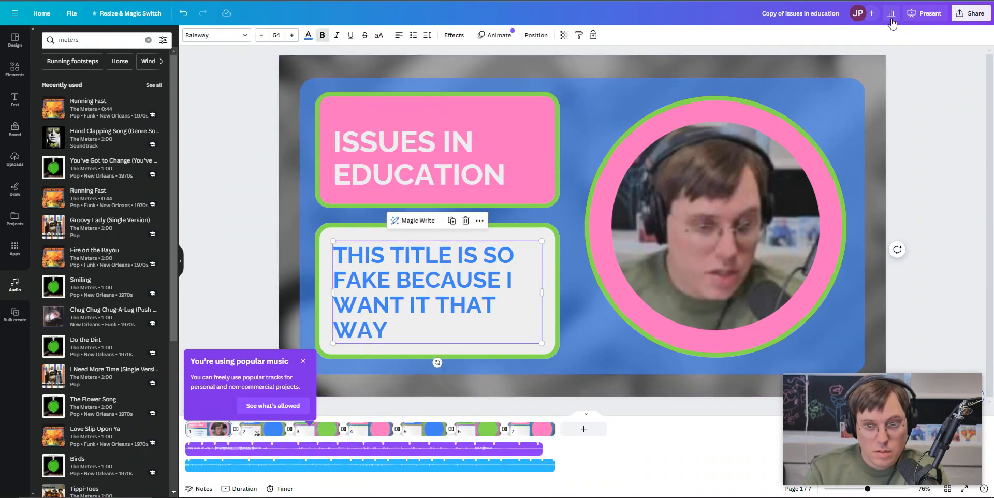
{"action": "left_click", "coordinate": [923, 16]}
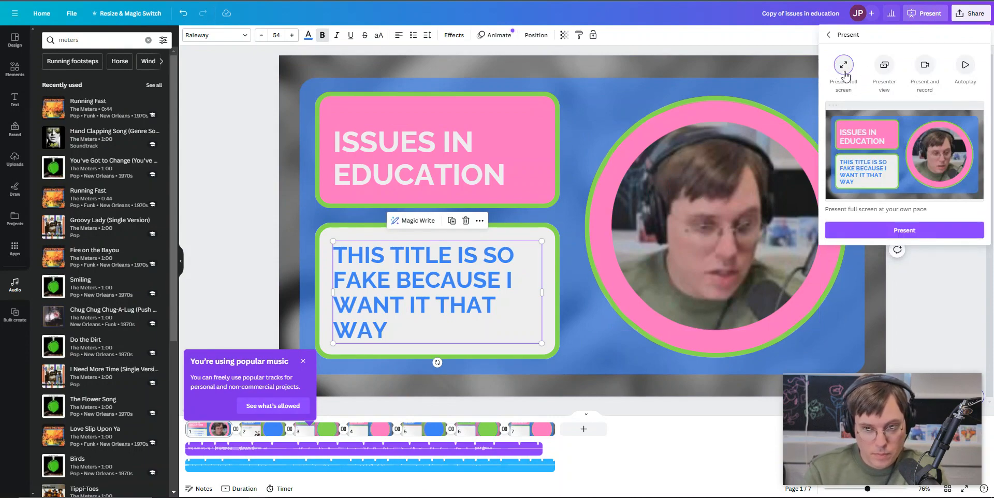
{"action": "left_click", "coordinate": [889, 234]}
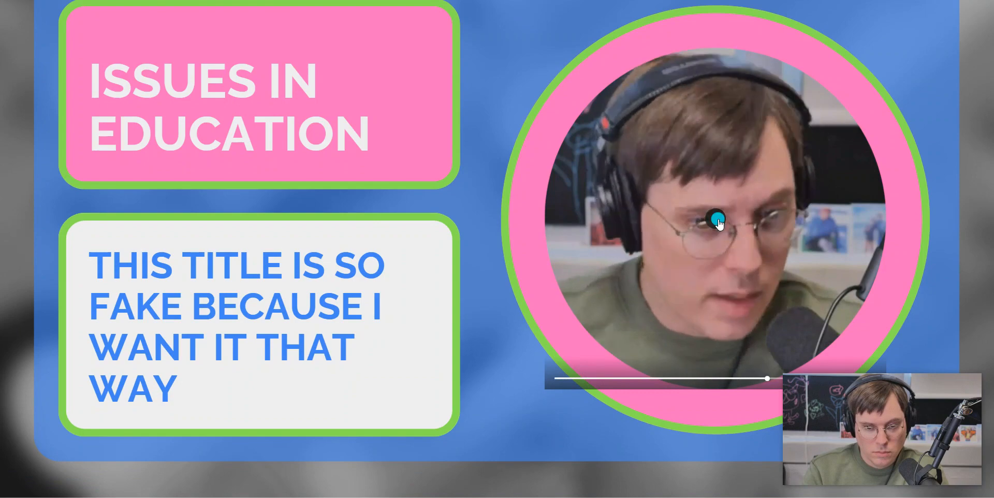
{"action": "key", "text": "Escape"}
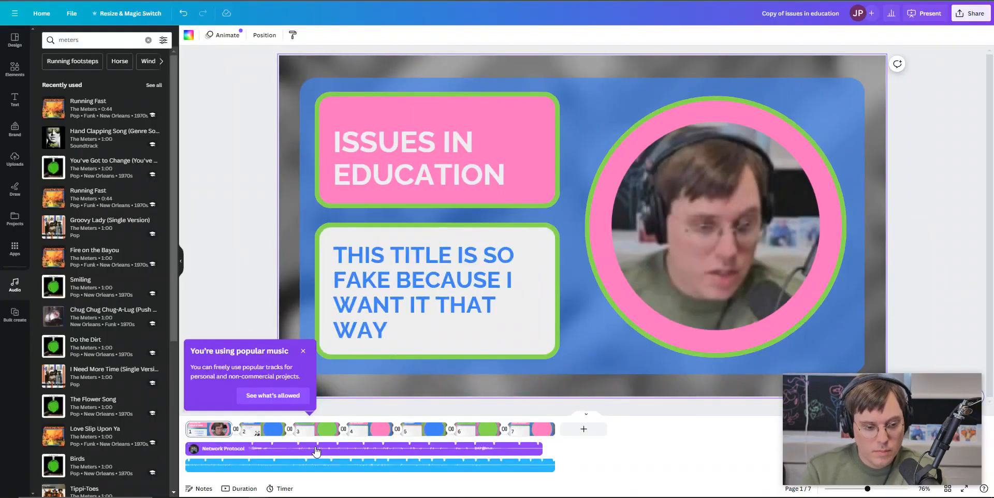
Step: Delete the Network Protocol audio track and select the remaining Running Fast track
{"action": "left_click", "coordinate": [317, 451]}
{"action": "key", "text": "Delete"}
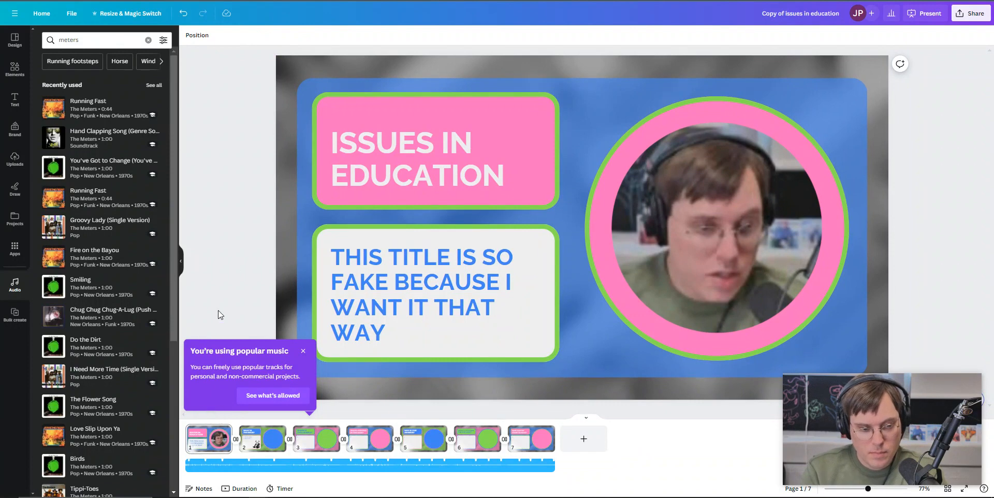
{"action": "left_click", "coordinate": [200, 463]}
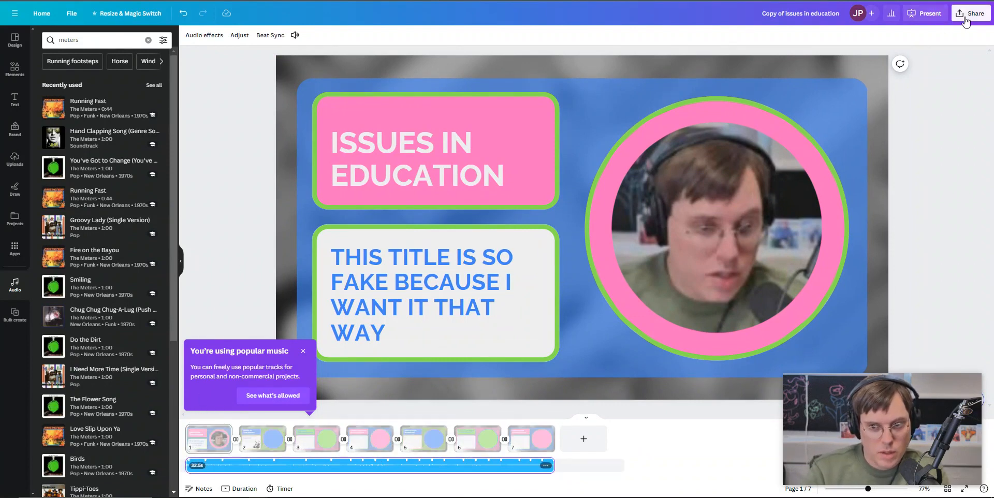
Step: Present page 1 full screen again to check the self-recorded clip against the single music track, then exit the presentation
{"action": "left_click", "coordinate": [930, 17]}
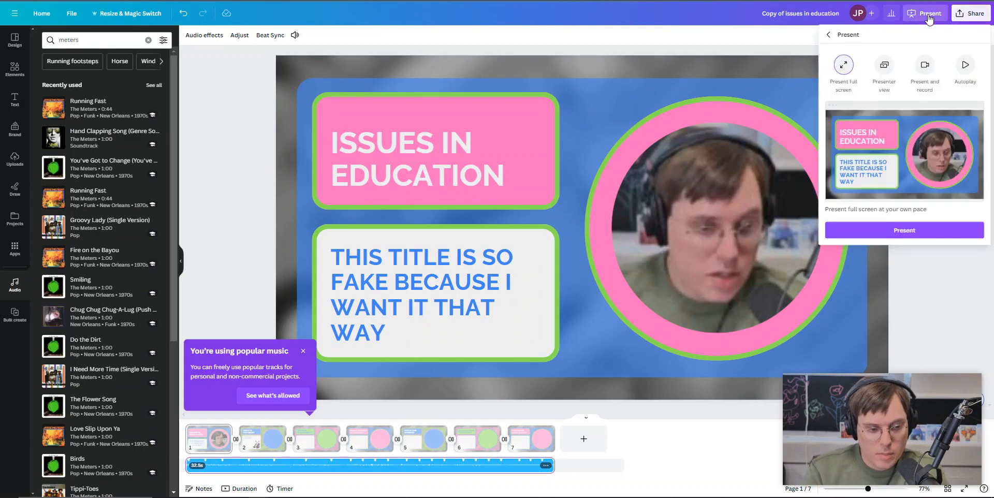
{"action": "left_click", "coordinate": [901, 225]}
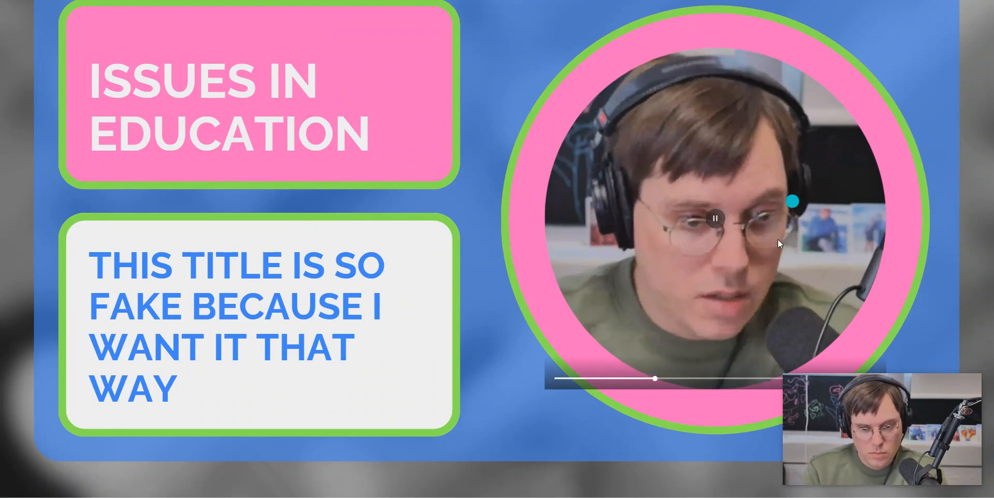
{"action": "left_click", "coordinate": [717, 221]}
{"action": "key", "text": "Escape"}
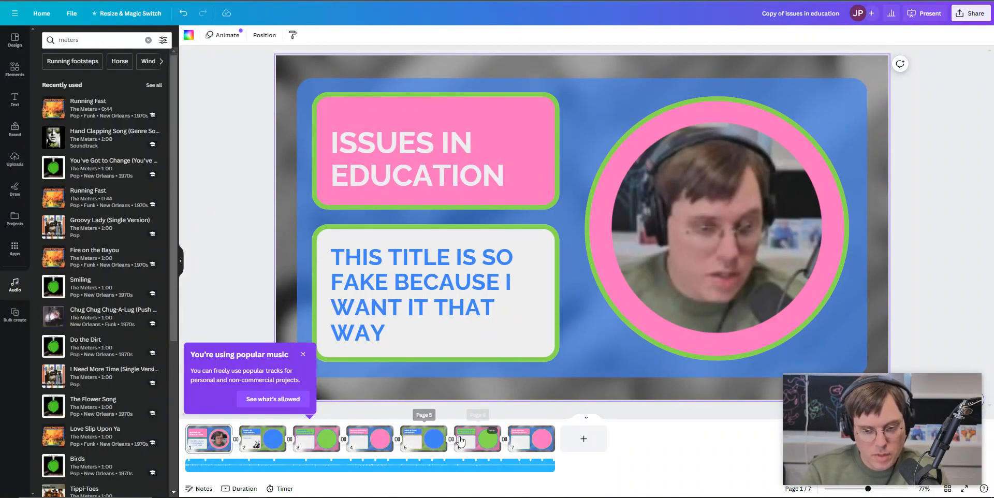
Step: Download all seven pages of the design as an MP4 video
{"action": "right_click", "coordinate": [368, 465]}
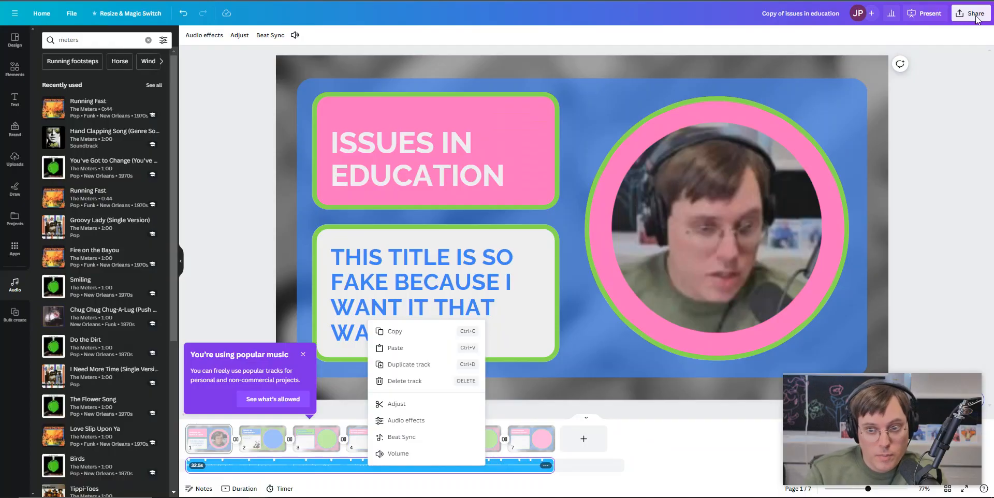
{"action": "left_click", "coordinate": [973, 18]}
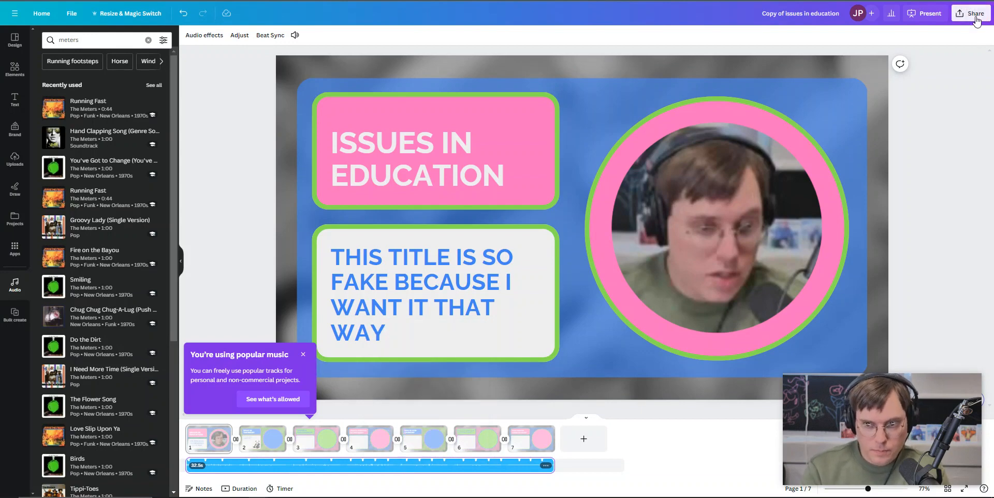
{"action": "left_click", "coordinate": [971, 13]}
{"action": "left_click", "coordinate": [874, 225]}
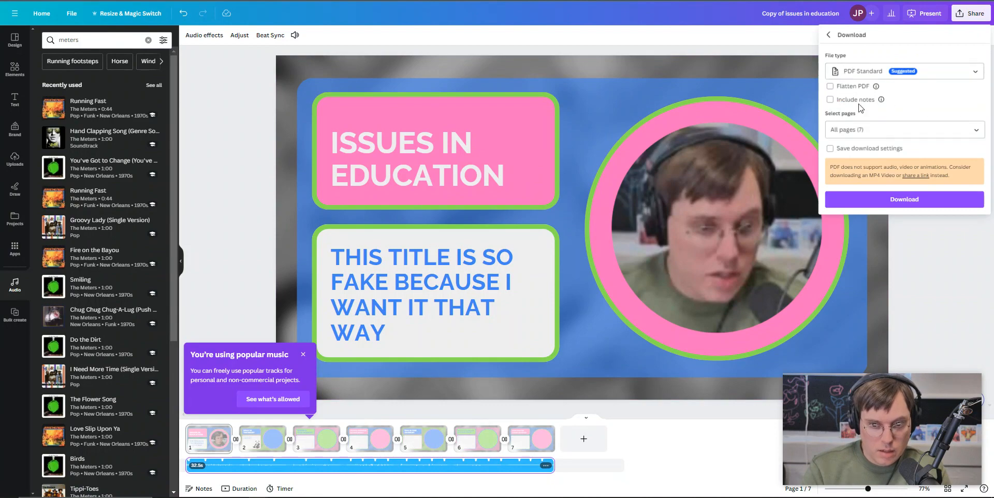
{"action": "left_click", "coordinate": [866, 73]}
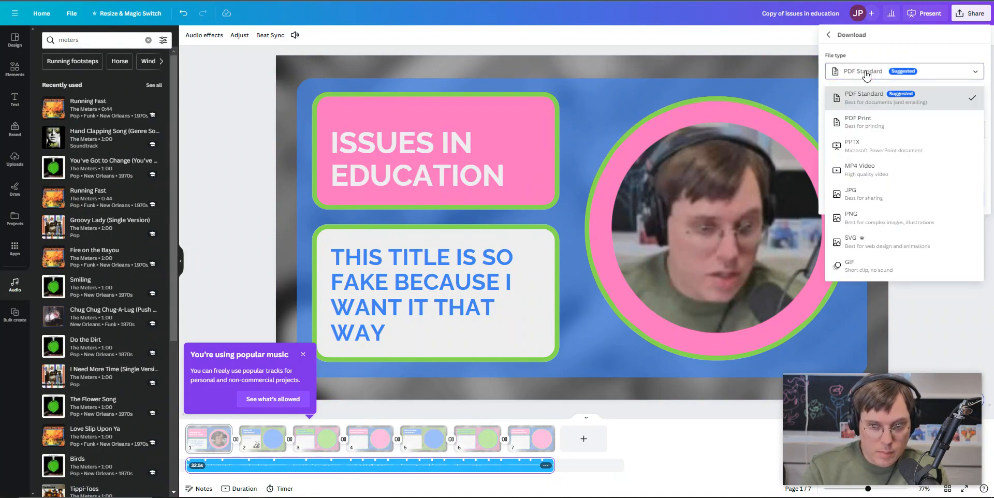
{"action": "left_click", "coordinate": [866, 171]}
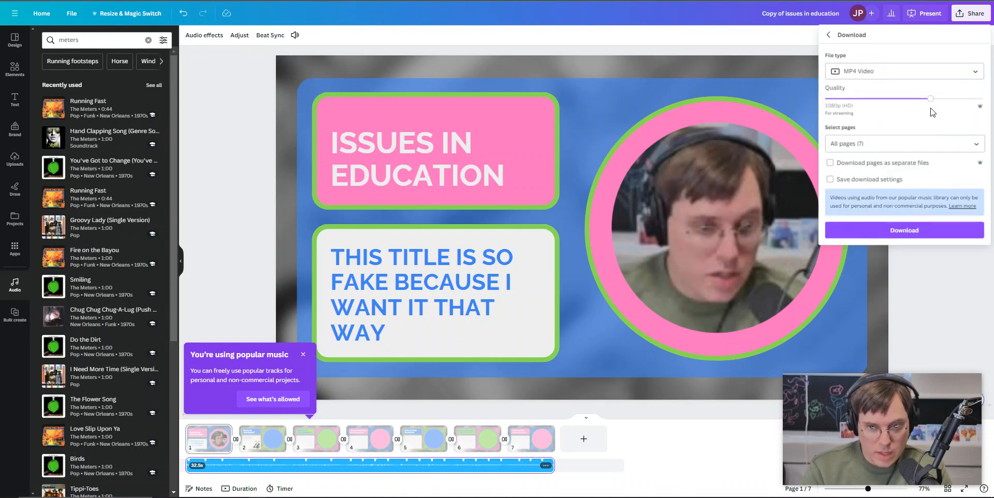
{"action": "left_click", "coordinate": [890, 238]}
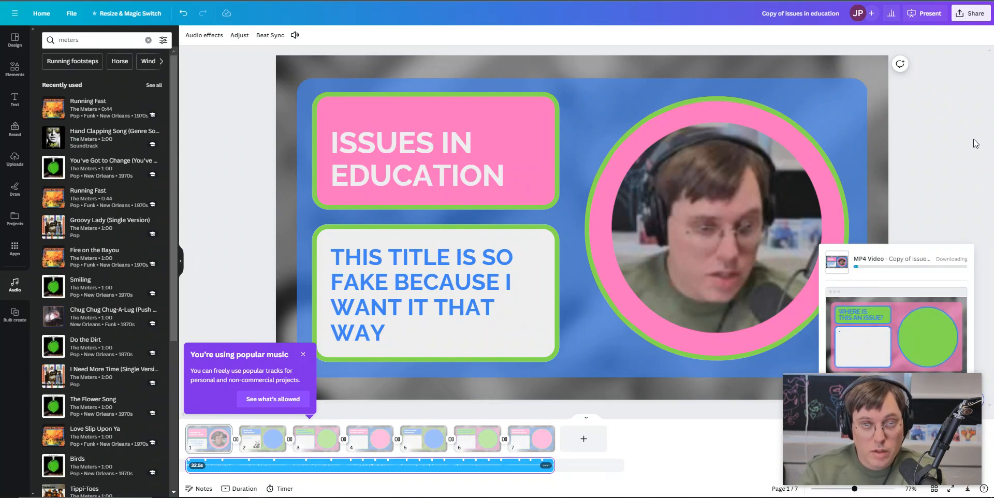
Step: Switch to the Google Slides deck "issues in education" and insert the recent Google Drive video "Copy of issues in education" on slide 8
{"action": "left_click", "coordinate": [97, 0]}
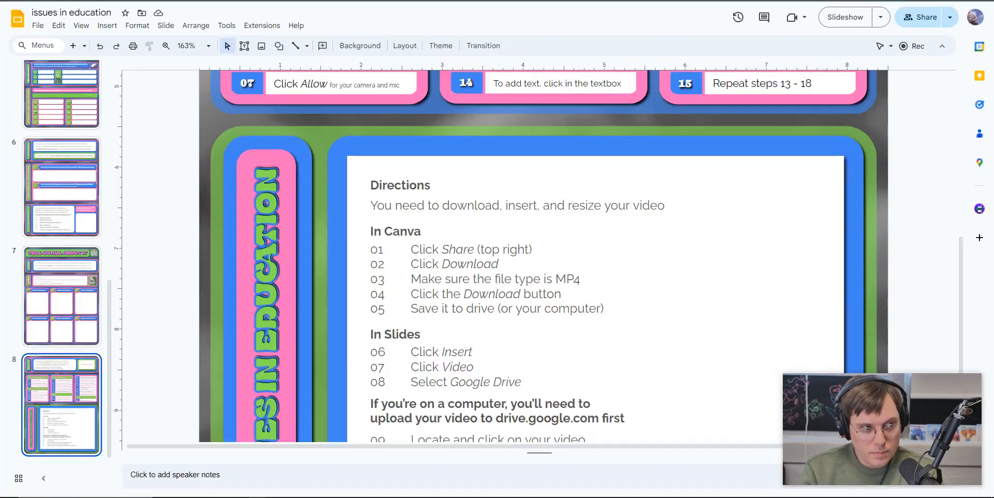
{"action": "left_click", "coordinate": [961, 271]}
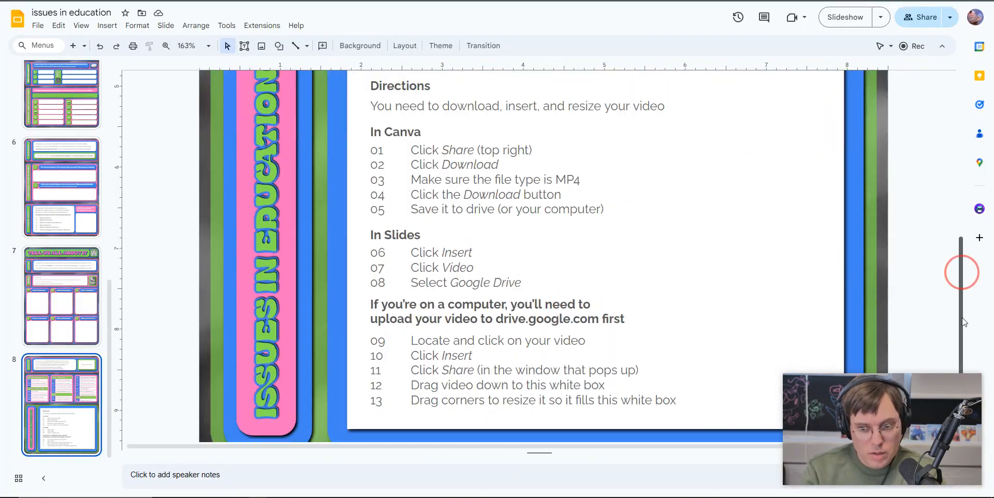
{"action": "key", "text": "ctrl+alt+minus"}
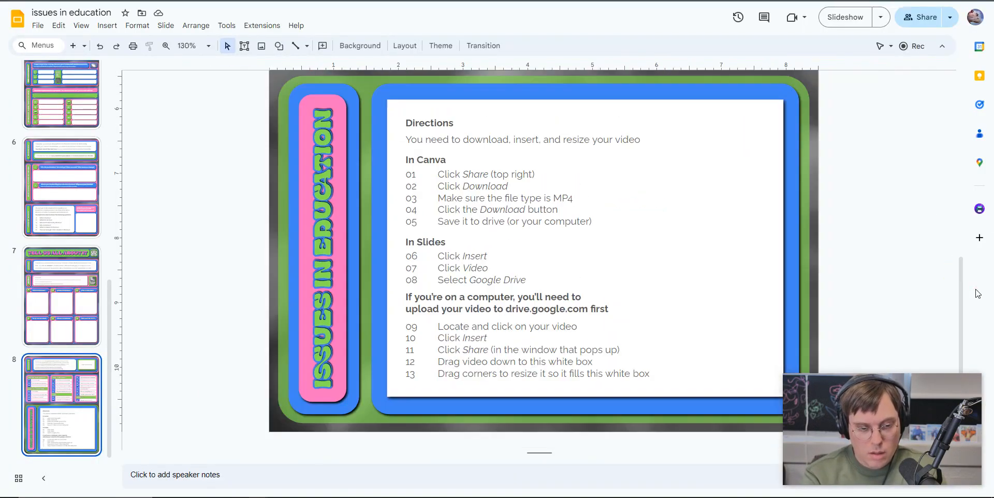
{"action": "key", "text": "ctrl+alt+minus"}
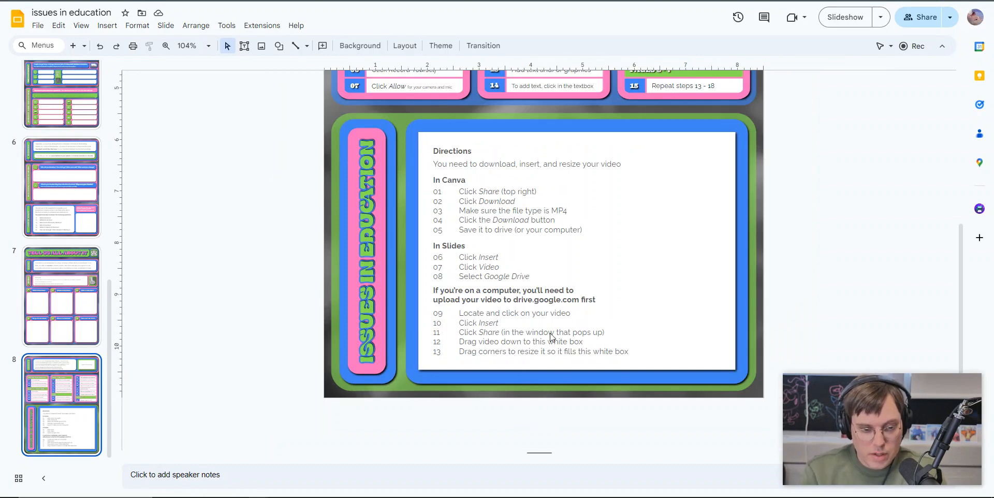
{"action": "left_click", "coordinate": [108, 27]}
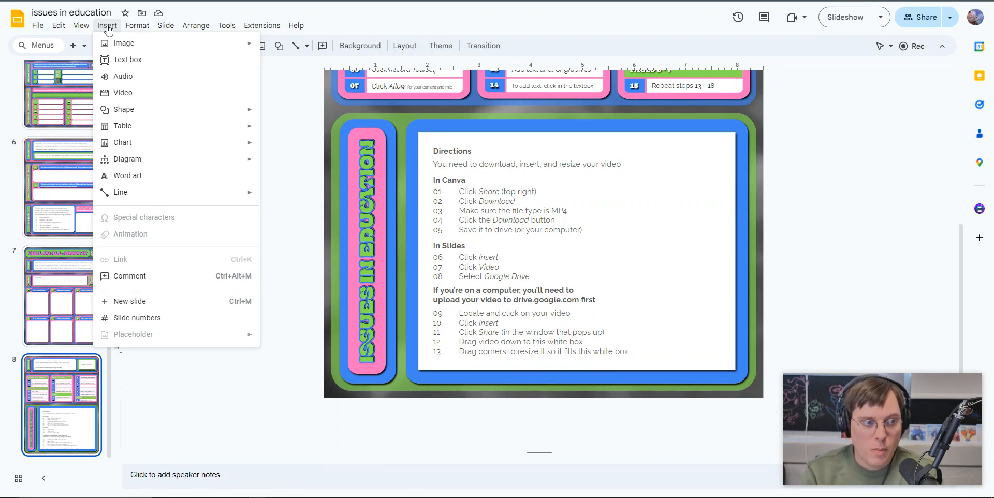
{"action": "left_click", "coordinate": [123, 94]}
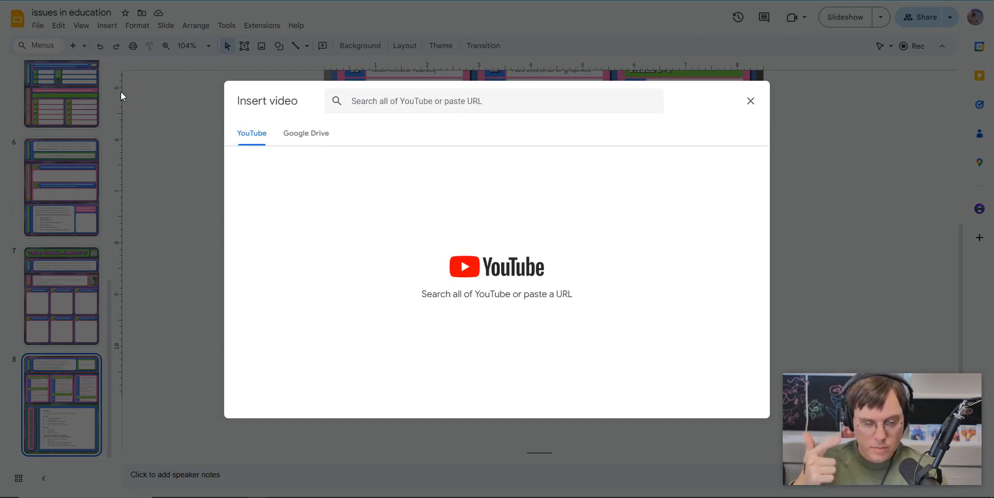
{"action": "left_click", "coordinate": [318, 138]}
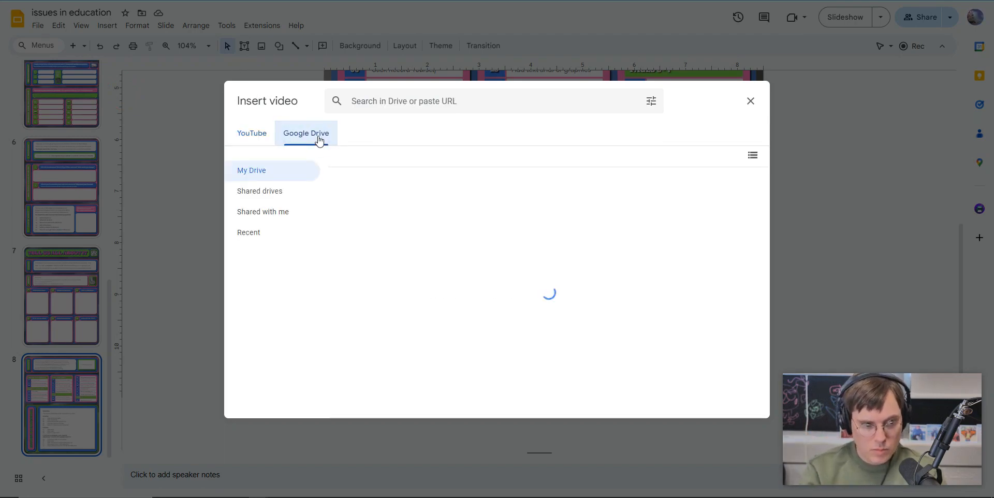
{"action": "left_click", "coordinate": [247, 237]}
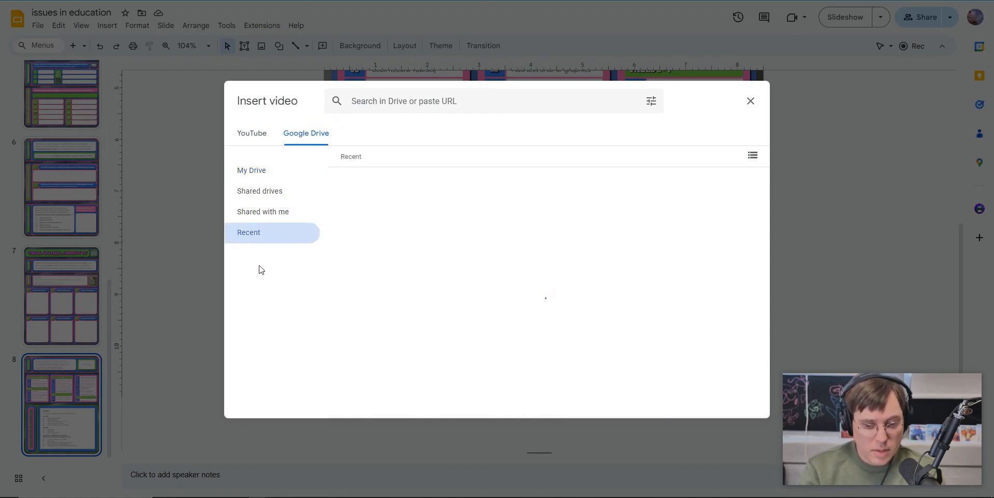
{"action": "left_click", "coordinate": [414, 285]}
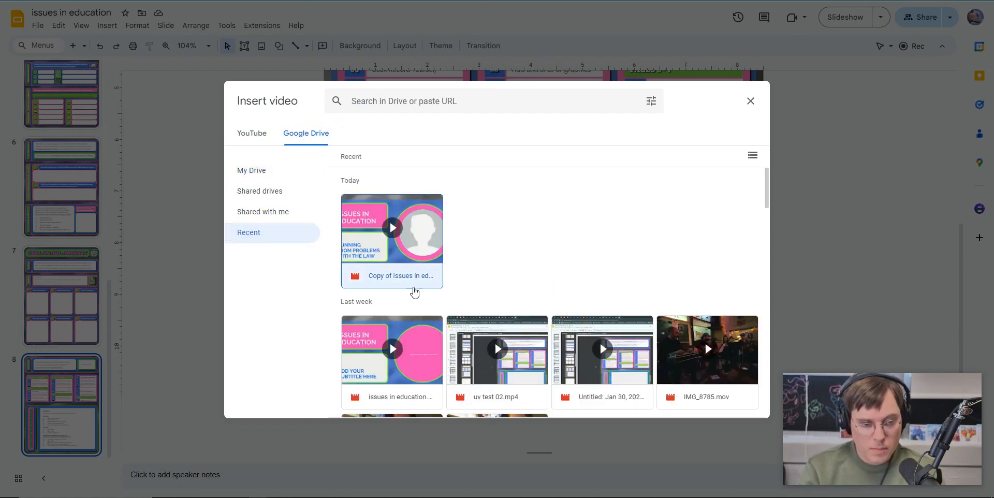
{"action": "left_click", "coordinate": [739, 402]}
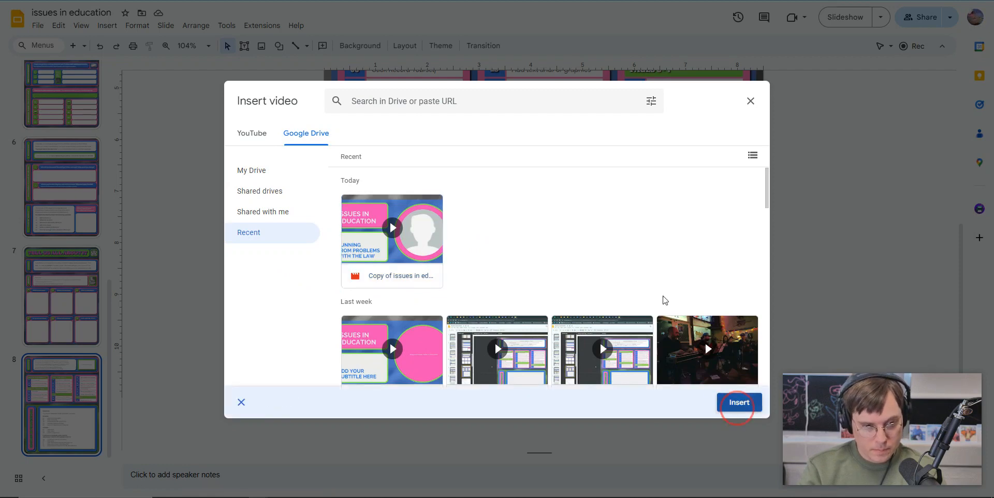